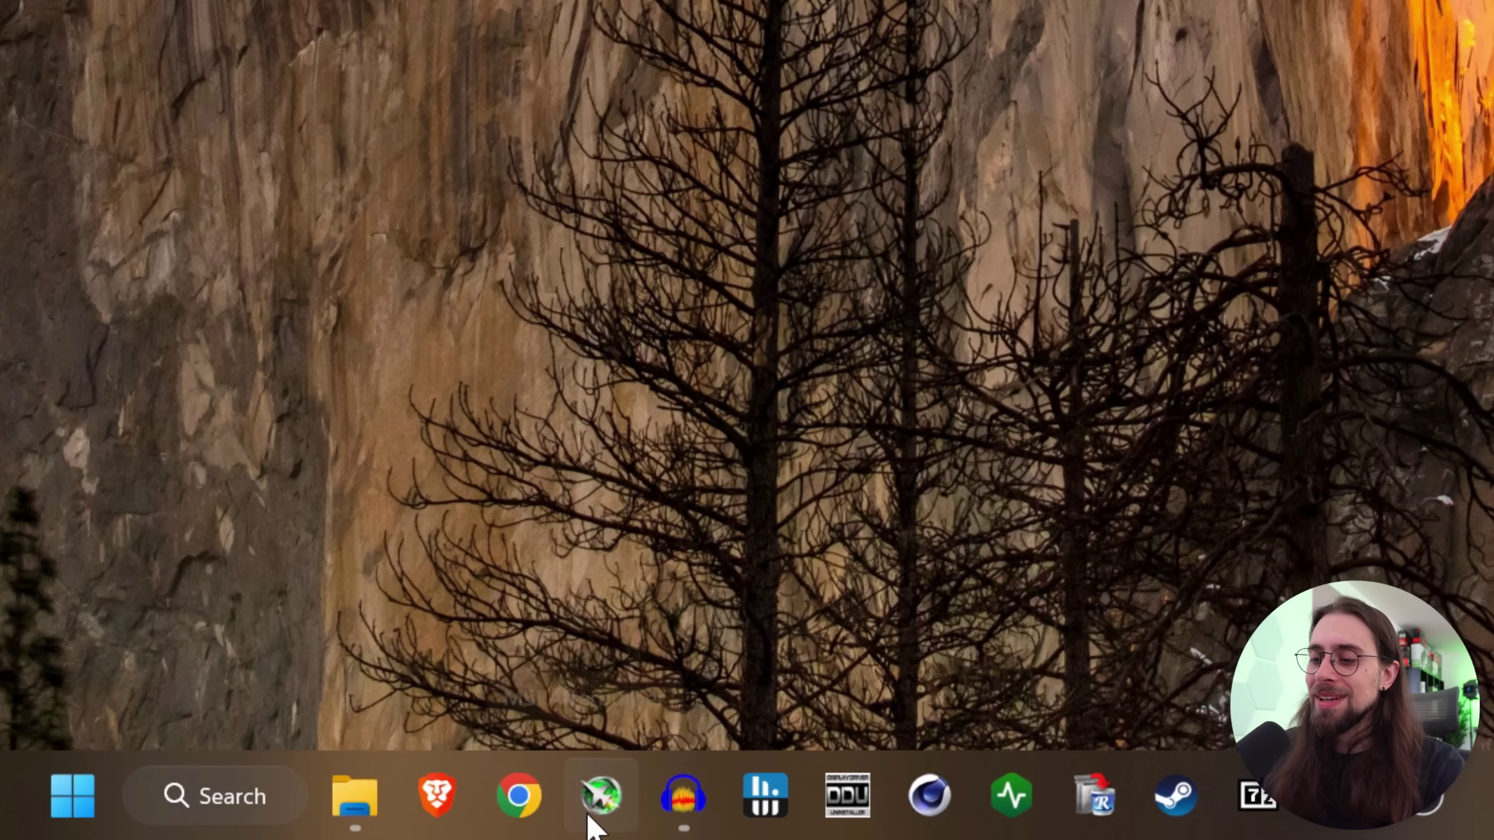
# Step: Launch MSI Afterburner from the desktop
pyautogui.click(591, 824)
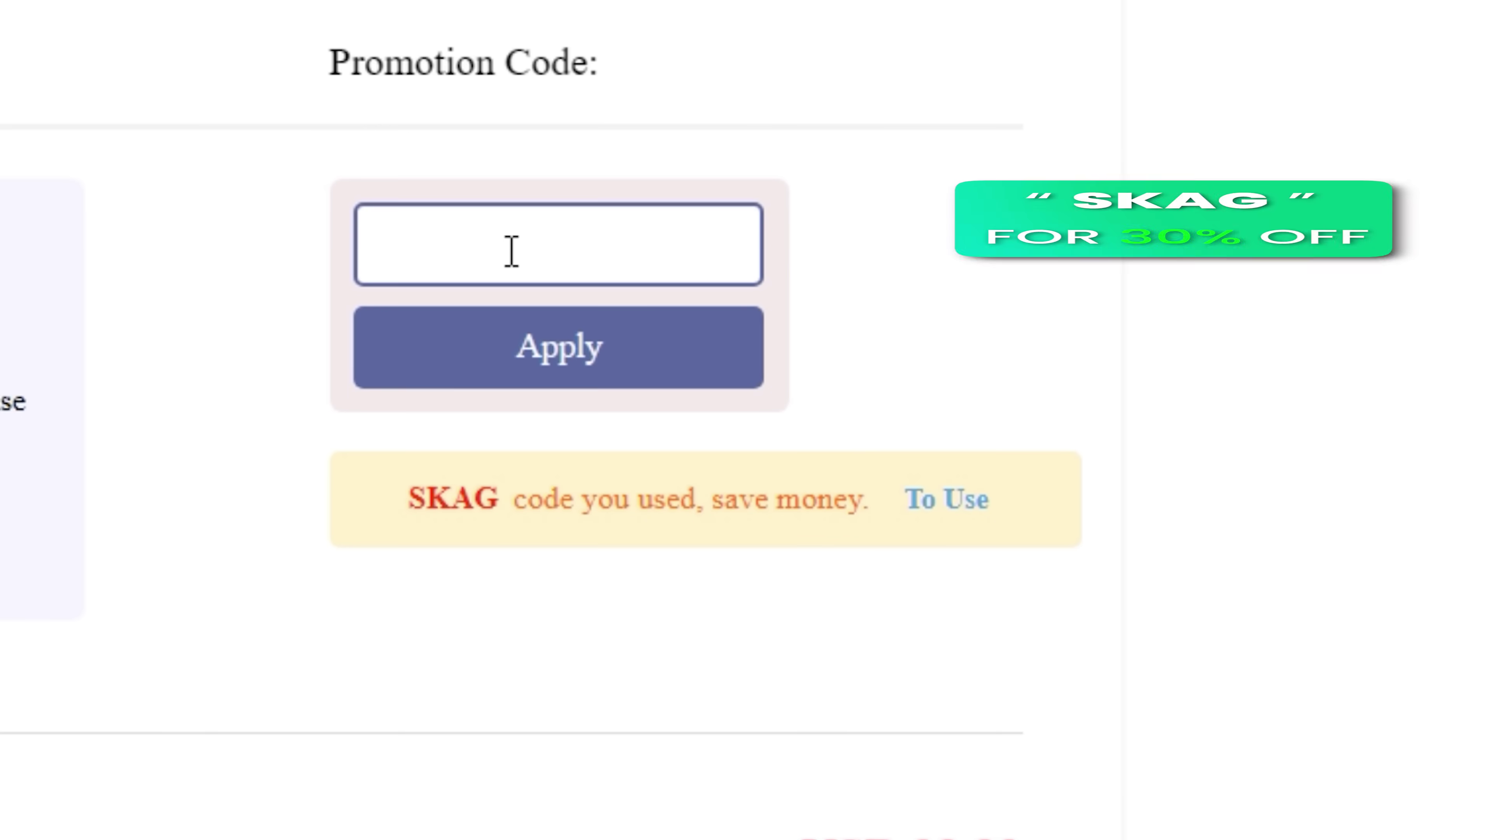
# Step: Enter the promotion code SKAG on the web store's order page
pyautogui.write('SKAG')
pyautogui.click(1208, 495)
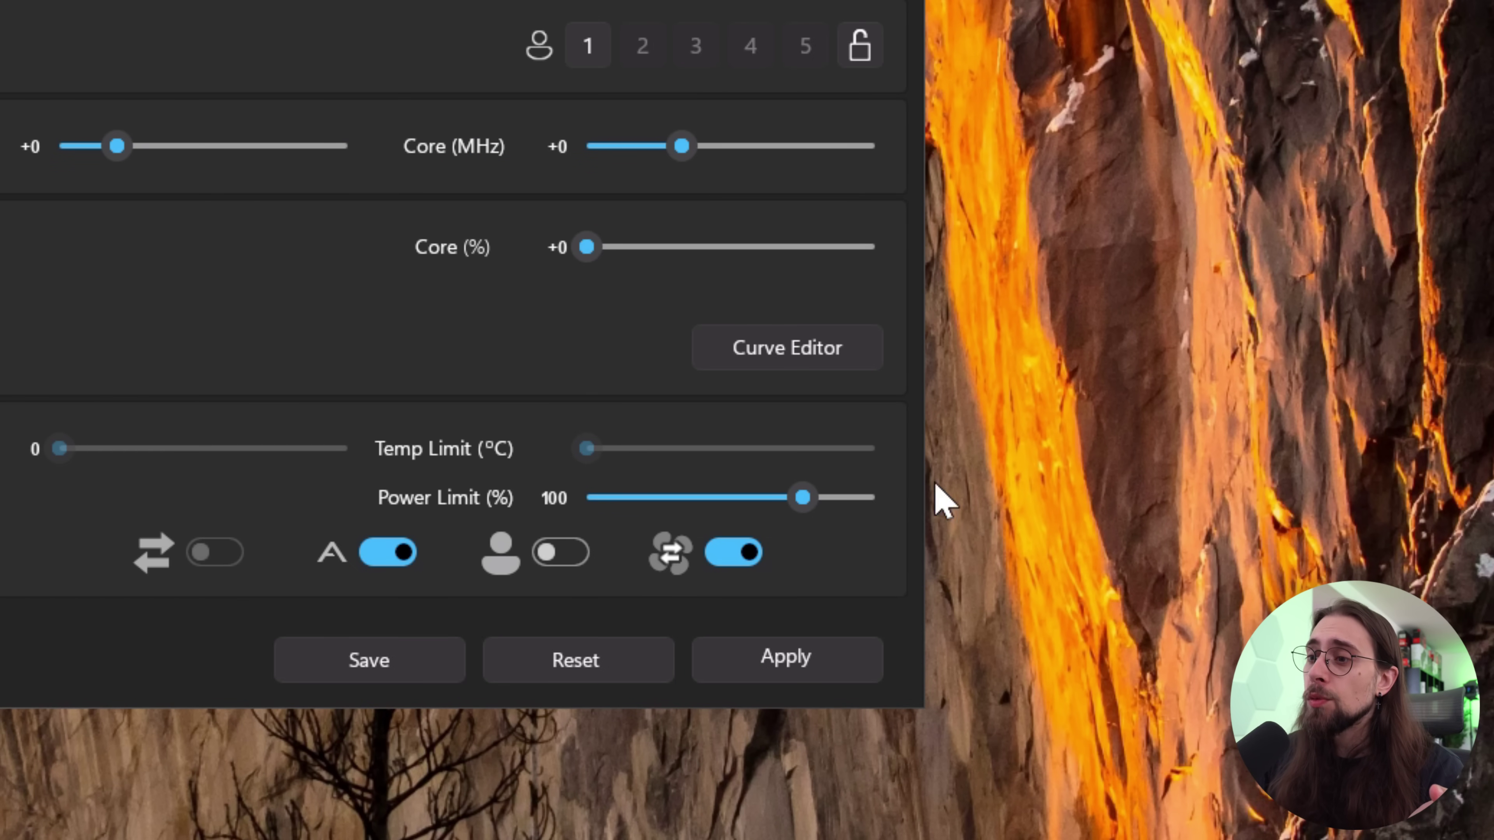
# Step: Raise the graphics card's power limit to the maximum of 110% and apply the change
pyautogui.moveTo(799, 497); pyautogui.dragTo(899, 519)
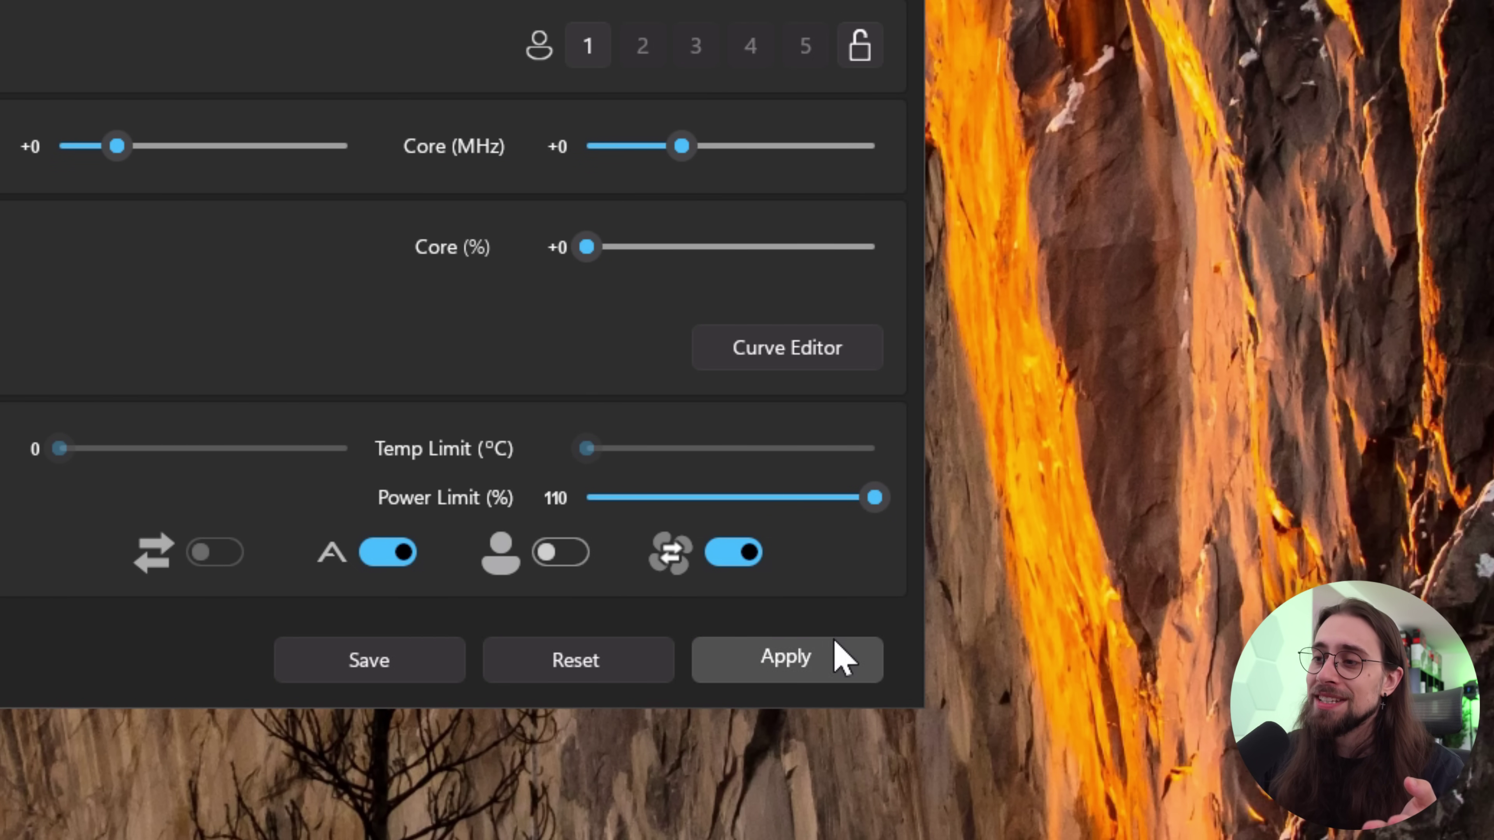
pyautogui.click(843, 657)
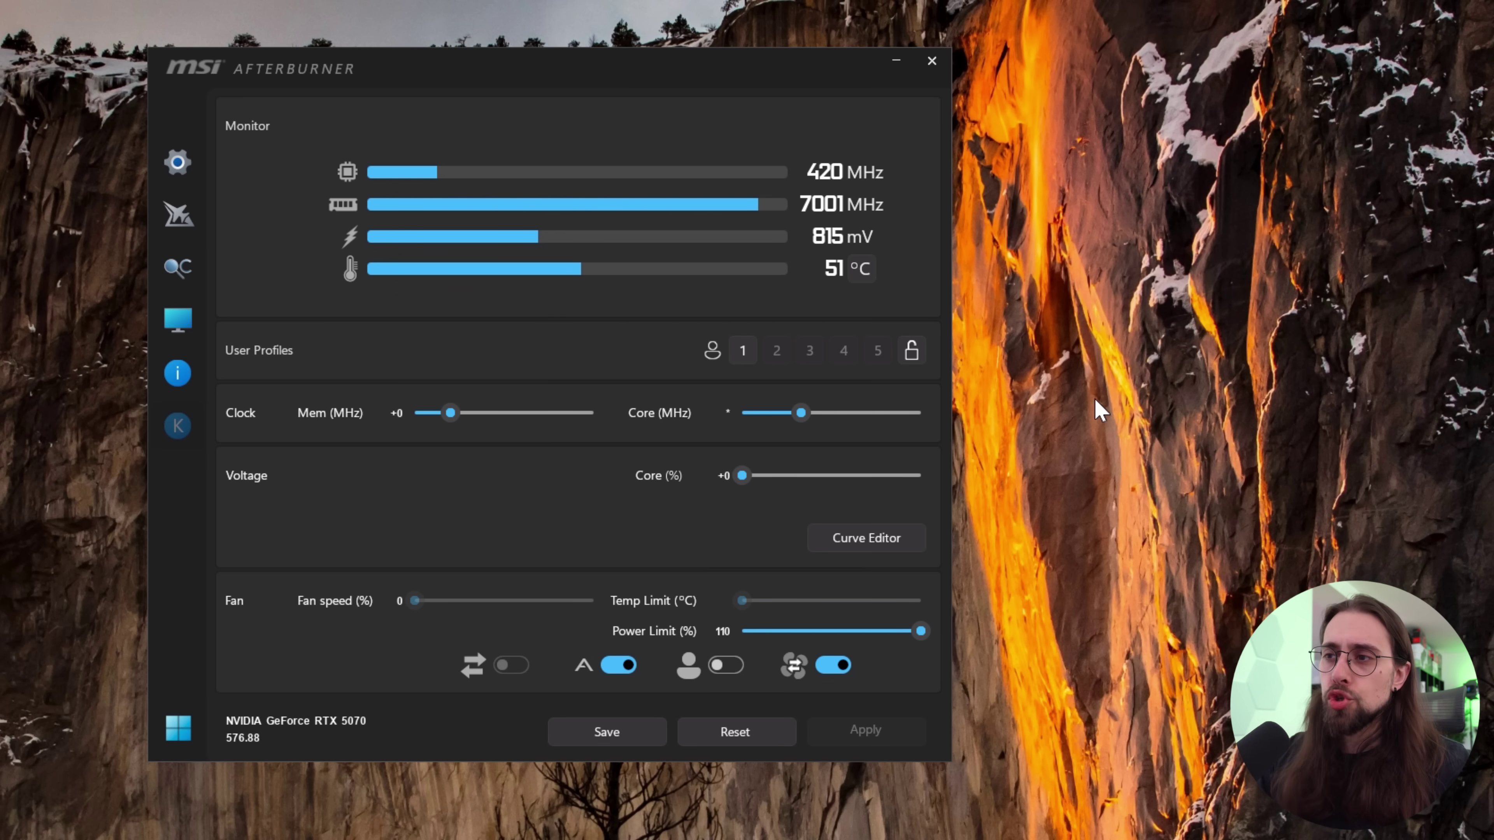
# Step: Set the core clock offset to +200 MHz and apply it
pyautogui.write('200')
pyautogui.press('Return')
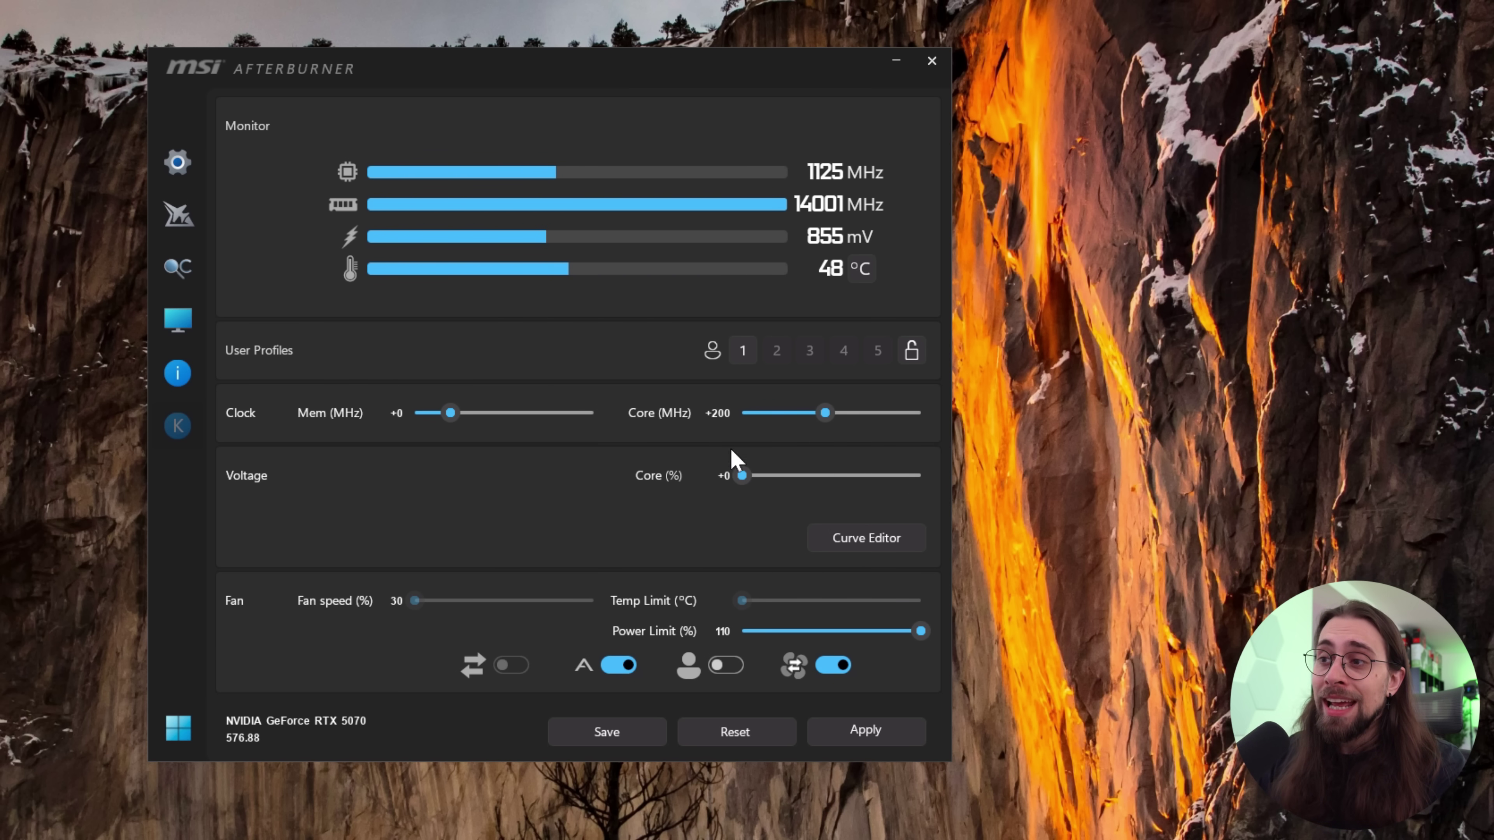
pyautogui.click(863, 729)
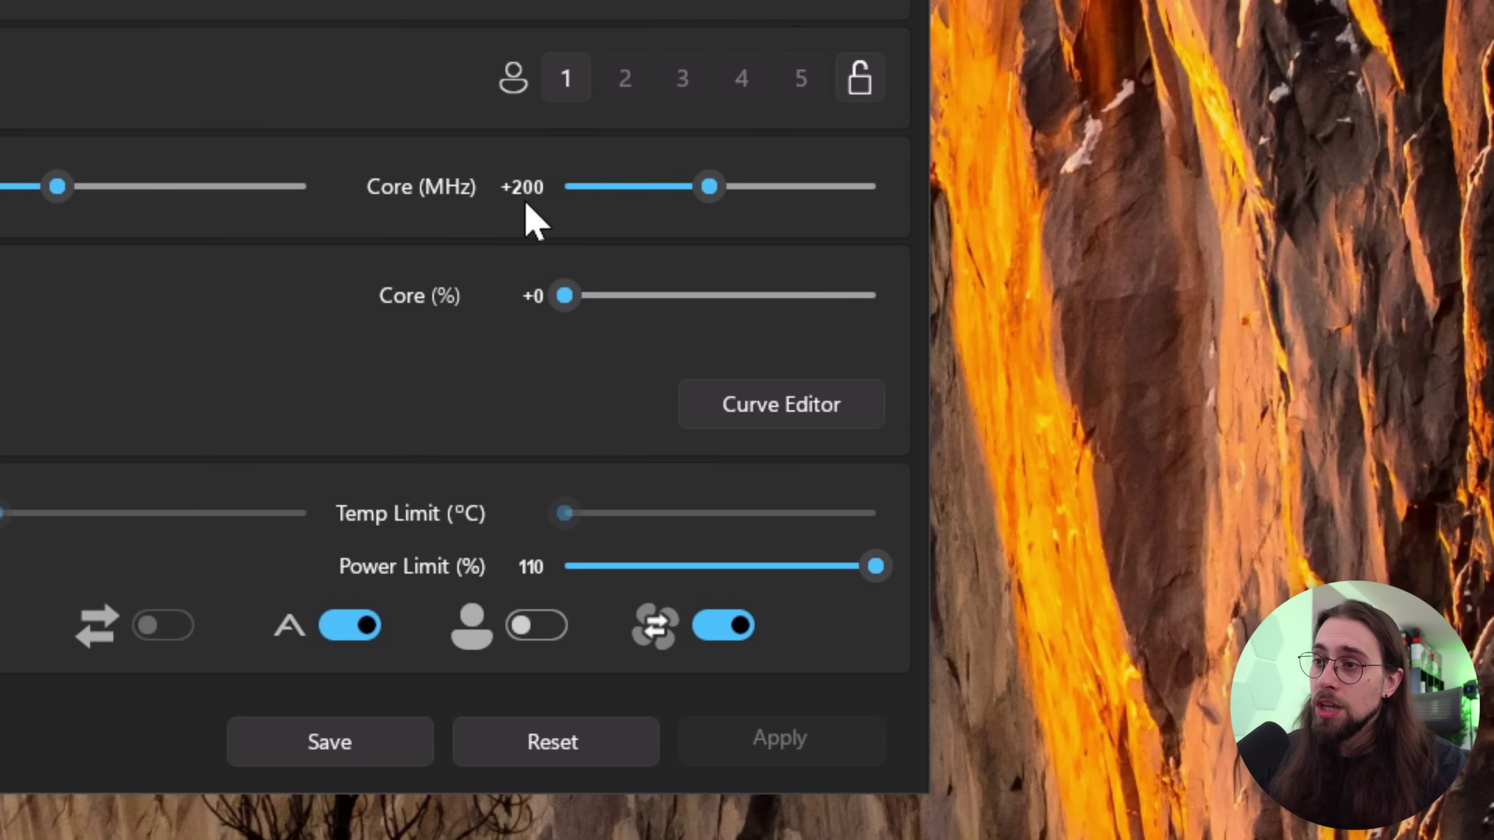
# Step: Increase the core clock offset to +250 MHz and apply it
pyautogui.write('250*')
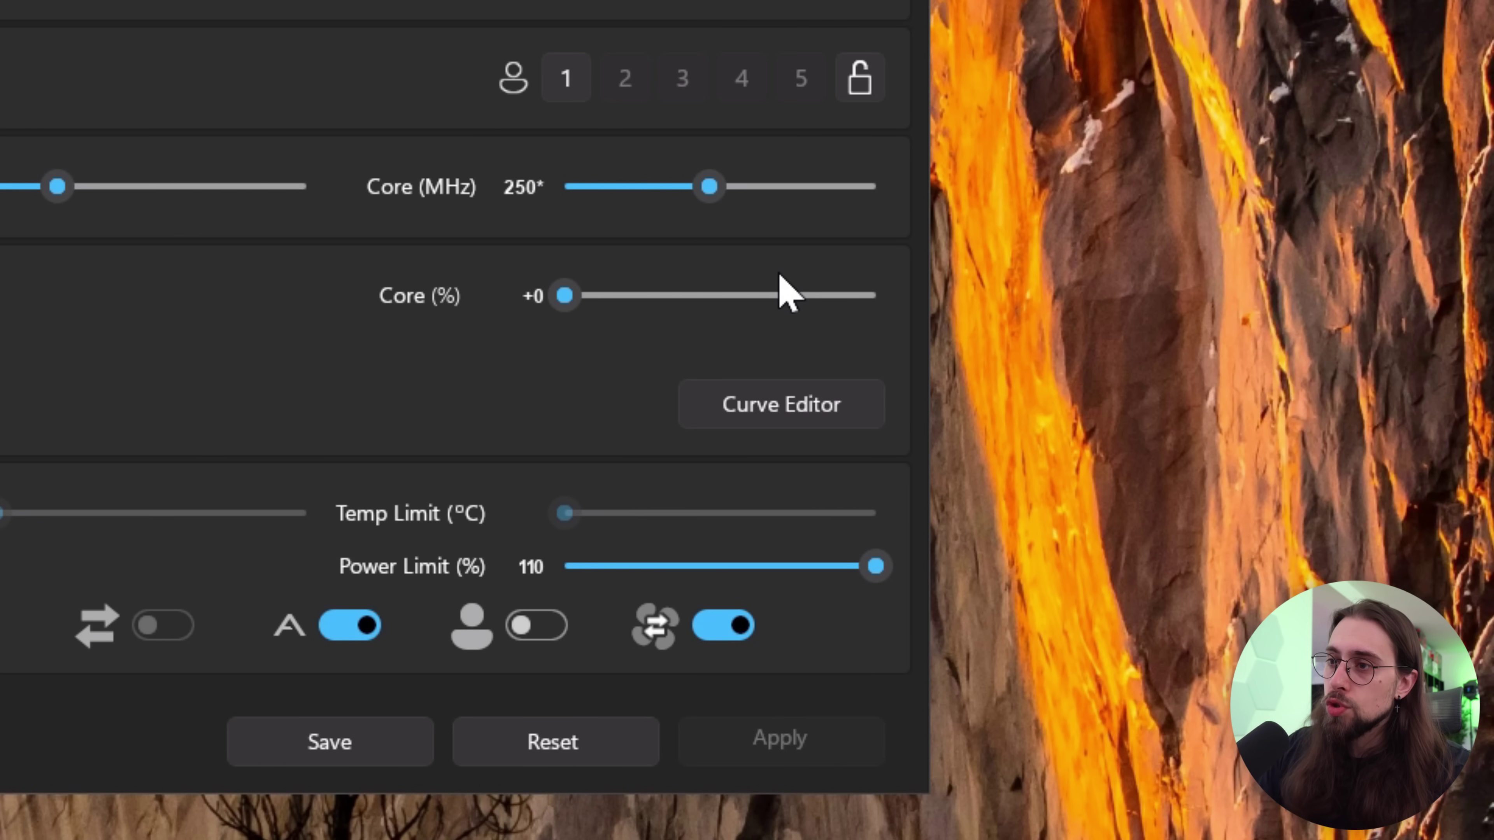
pyautogui.press('Return')
pyautogui.click(685, 762)
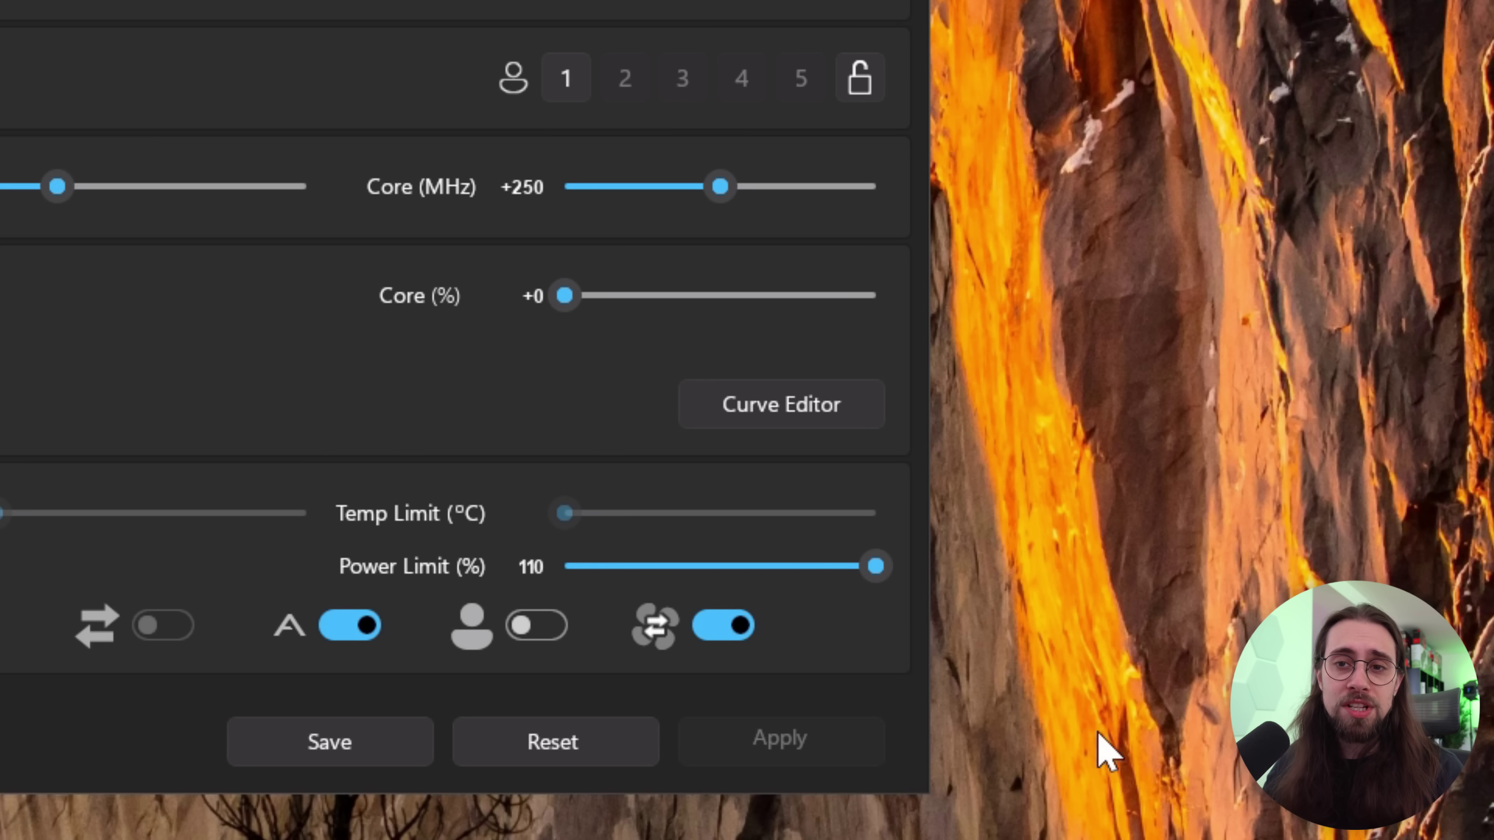
# Step: Increase the core clock offset to +300 MHz and apply it
pyautogui.click(527, 194)
pyautogui.write('300')
pyautogui.press('Return')
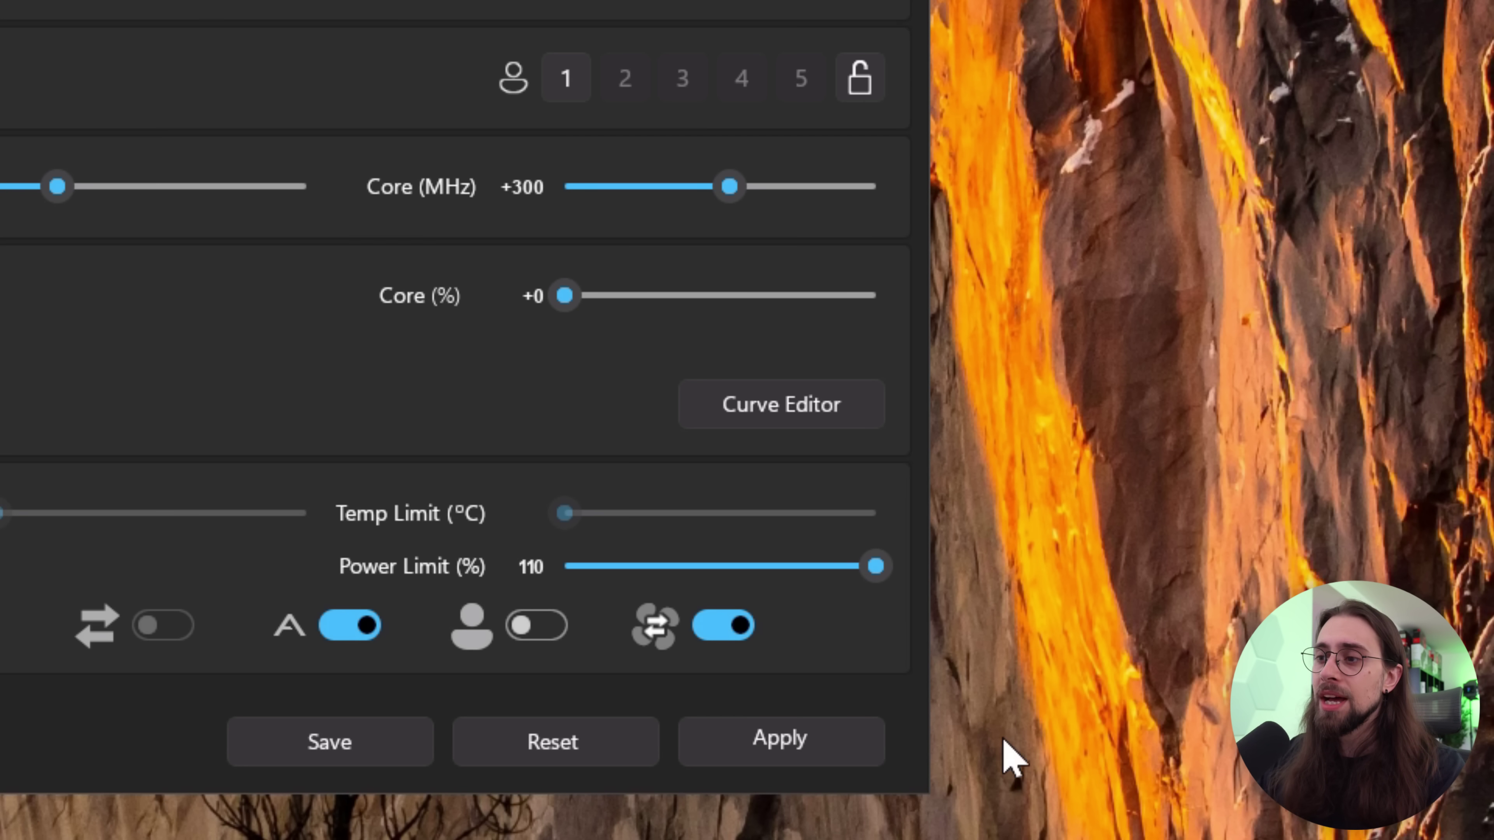
pyautogui.click(851, 759)
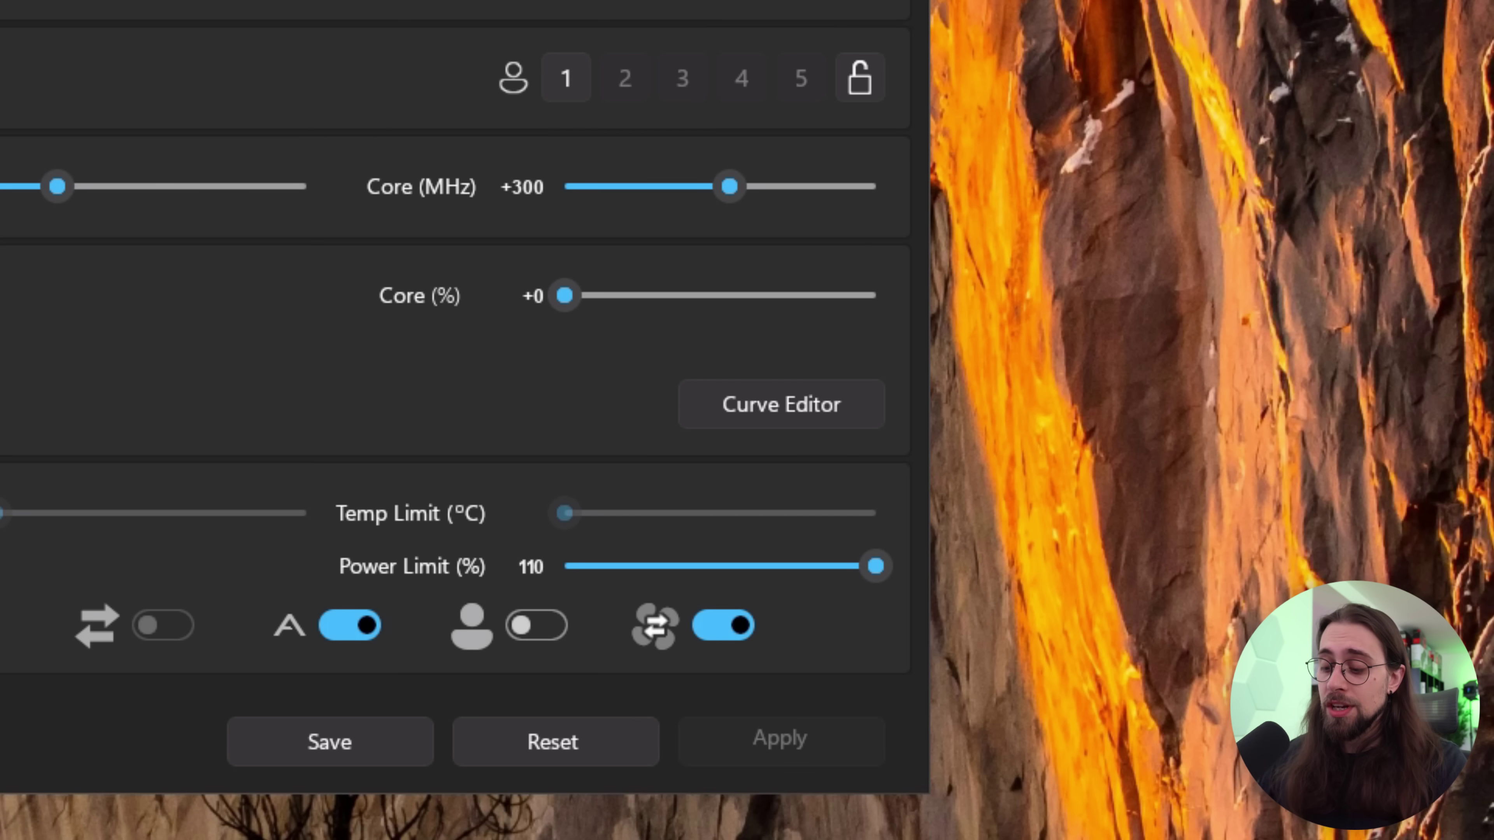
# Step: Increase the core clock offset to +350 MHz and apply it
pyautogui.click(527, 198)
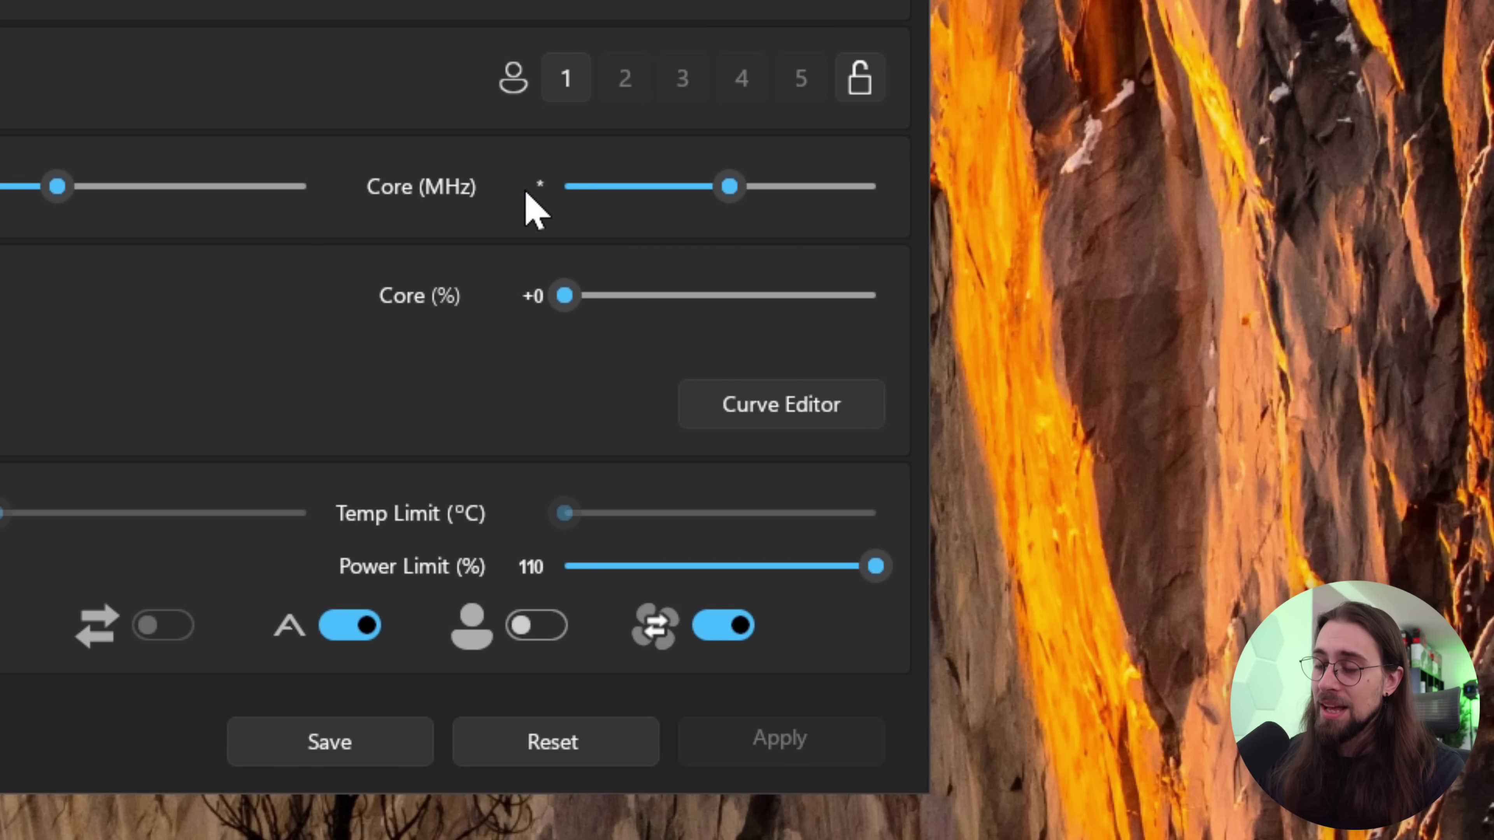
pyautogui.write('350')
pyautogui.press('Return')
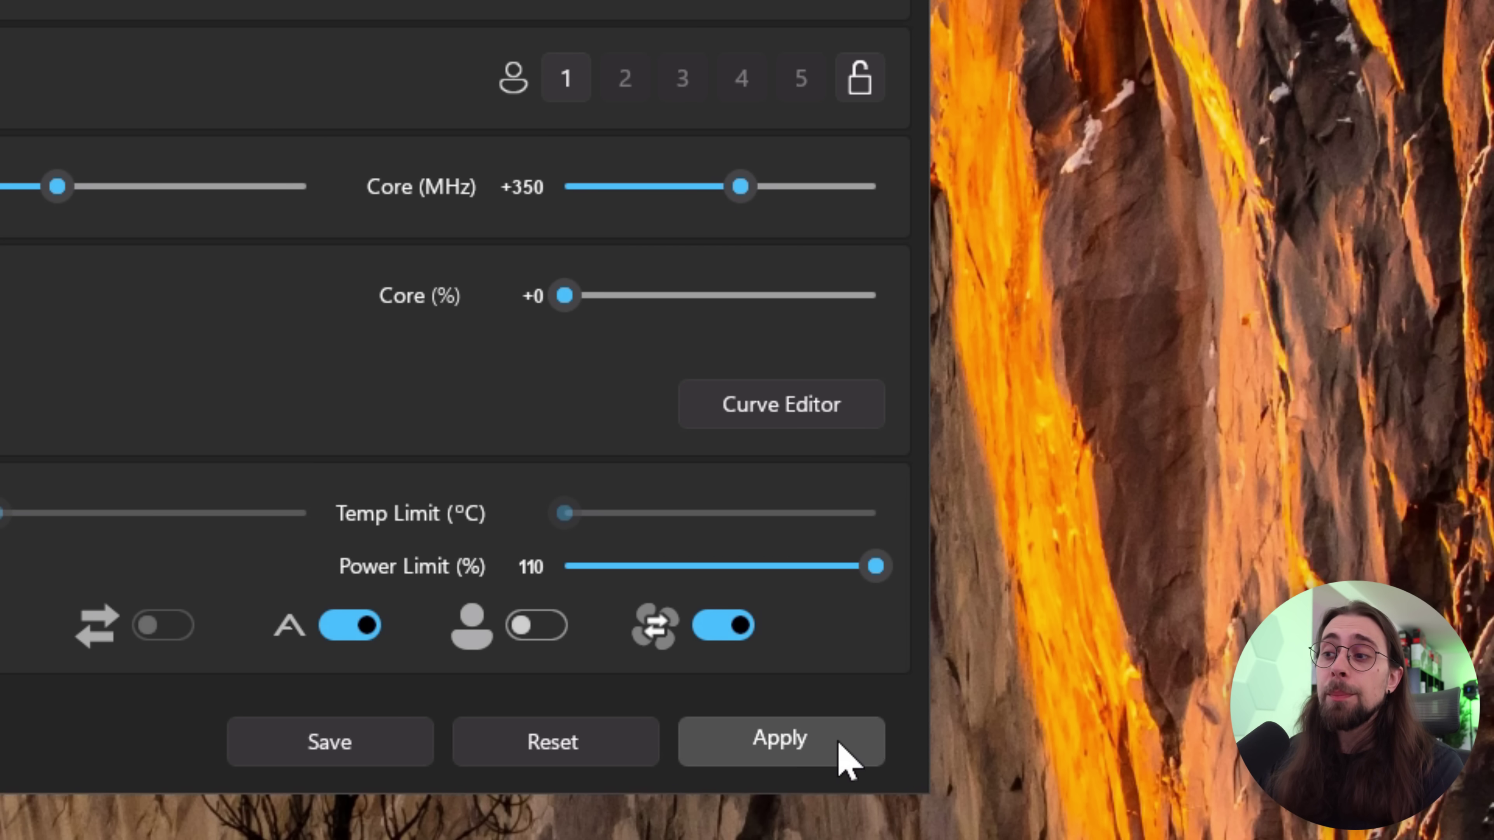
pyautogui.click(844, 758)
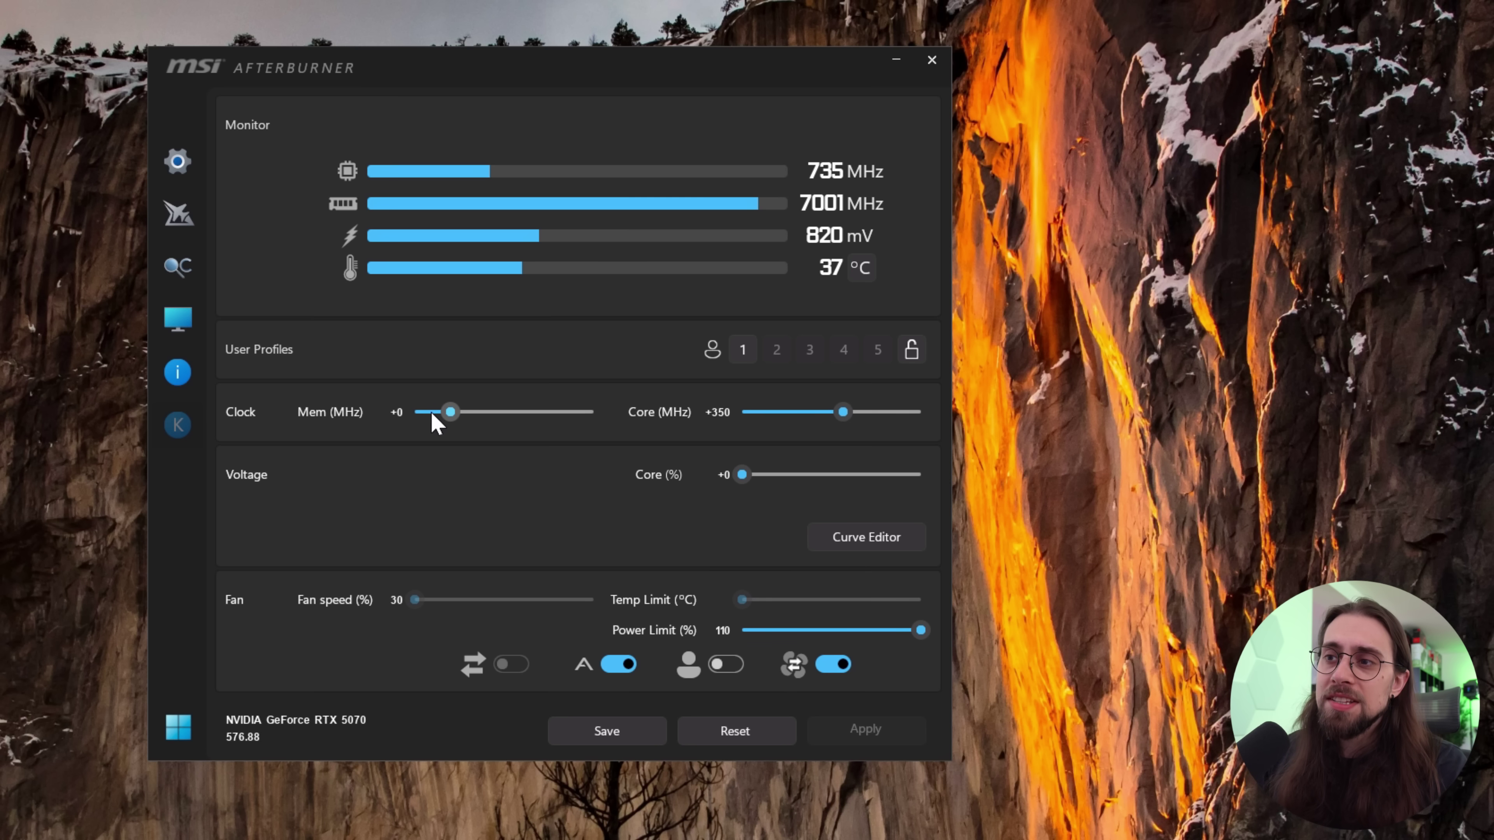
# Step: Set the memory clock offset to +1500 MHz
pyautogui.moveTo(395, 416)
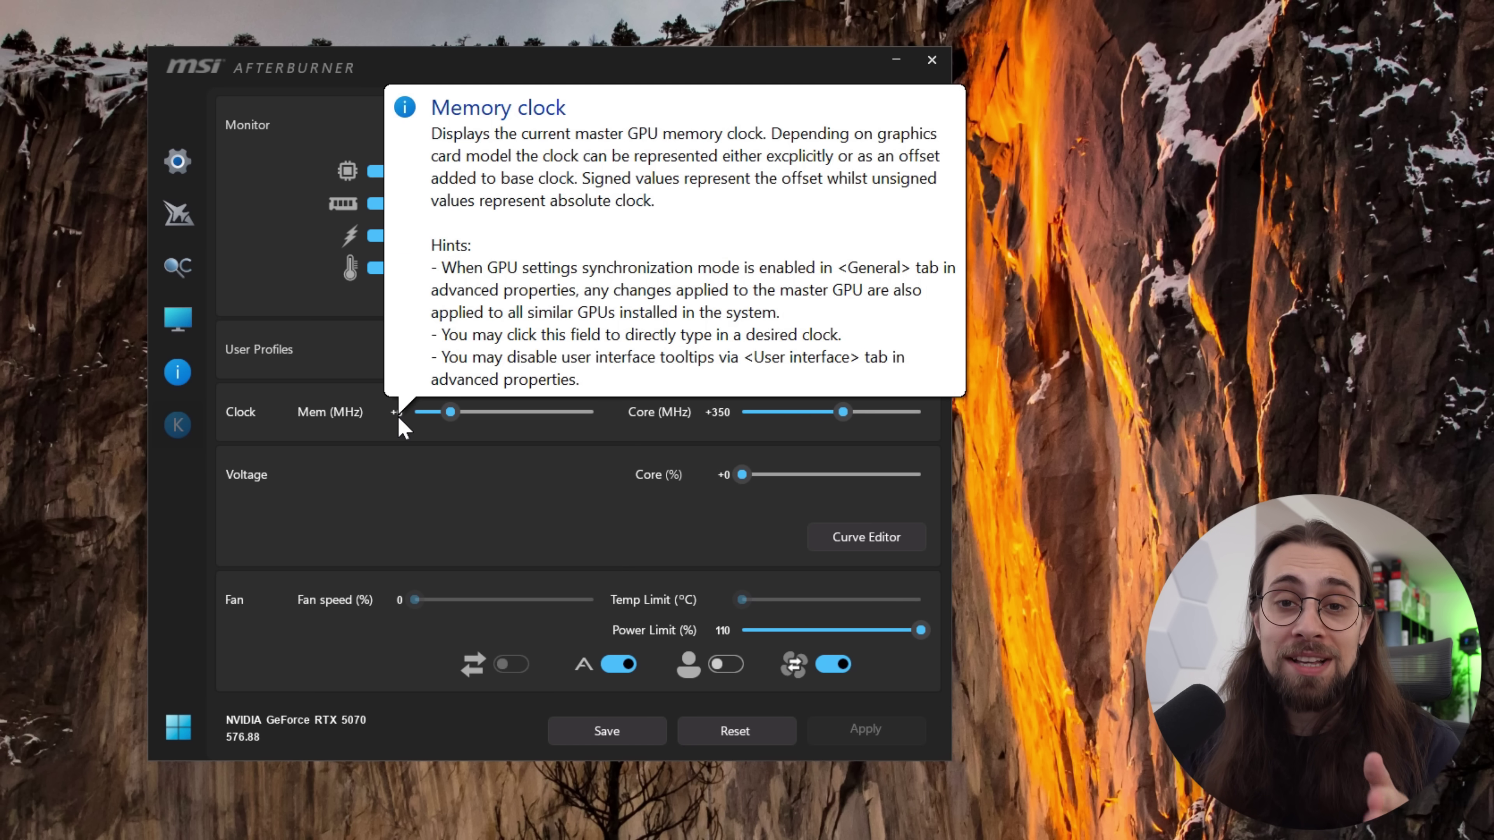
pyautogui.write('1500')
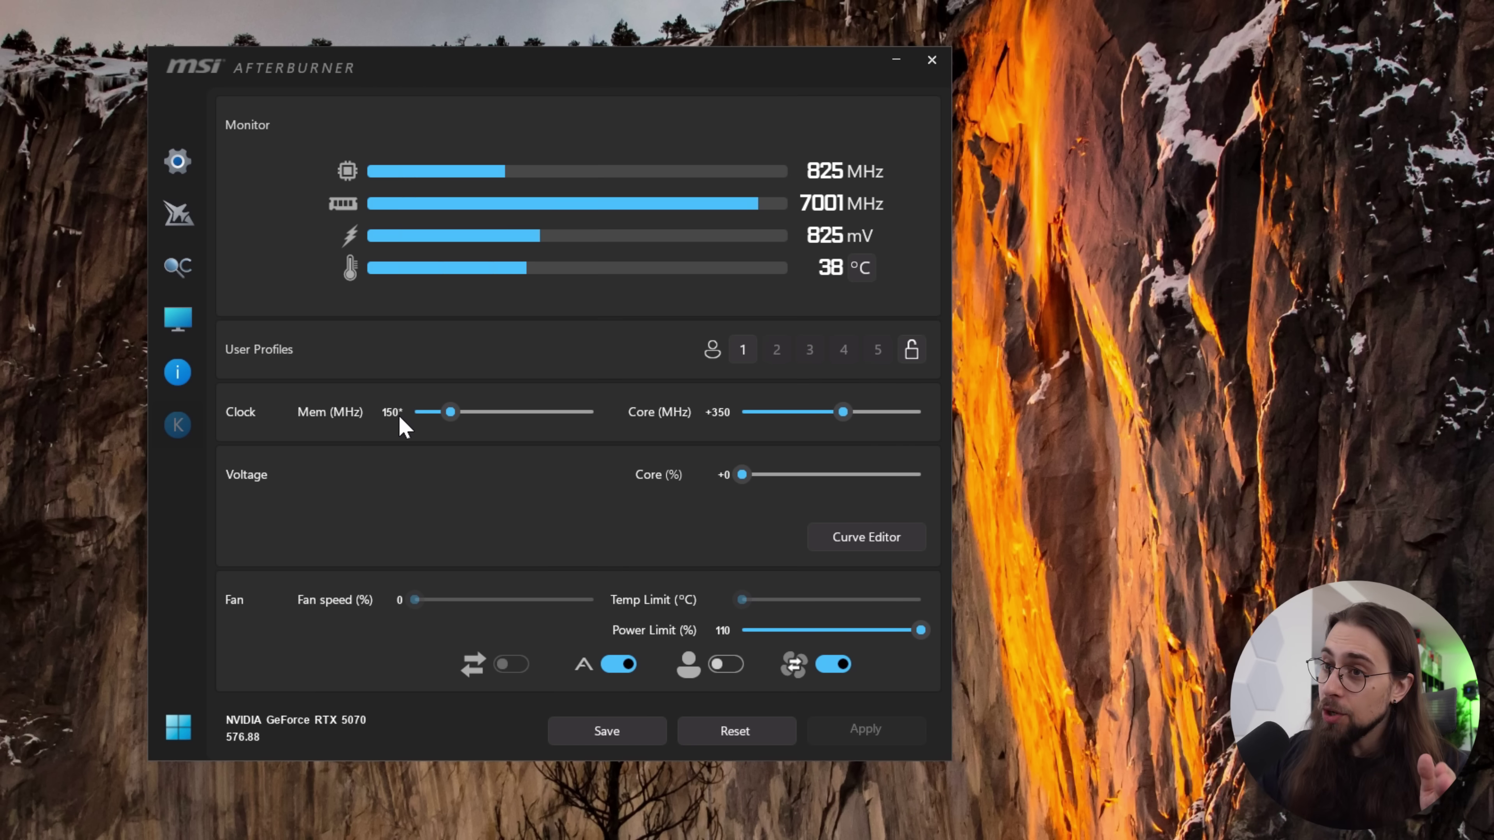
pyautogui.press('Return')
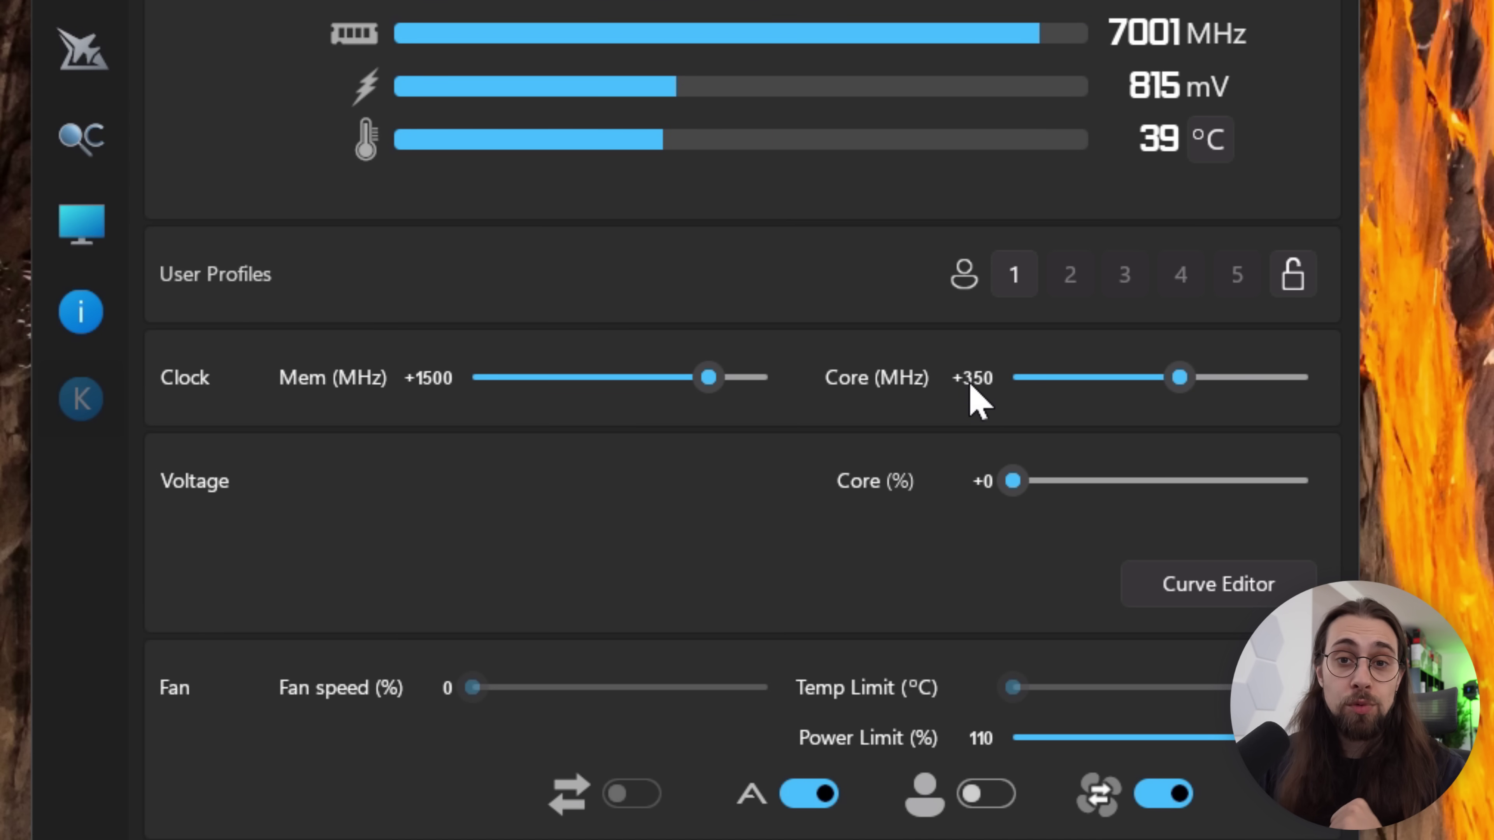
# Step: Increase the memory clock offset to +1600 MHz
pyautogui.moveTo(971, 387)
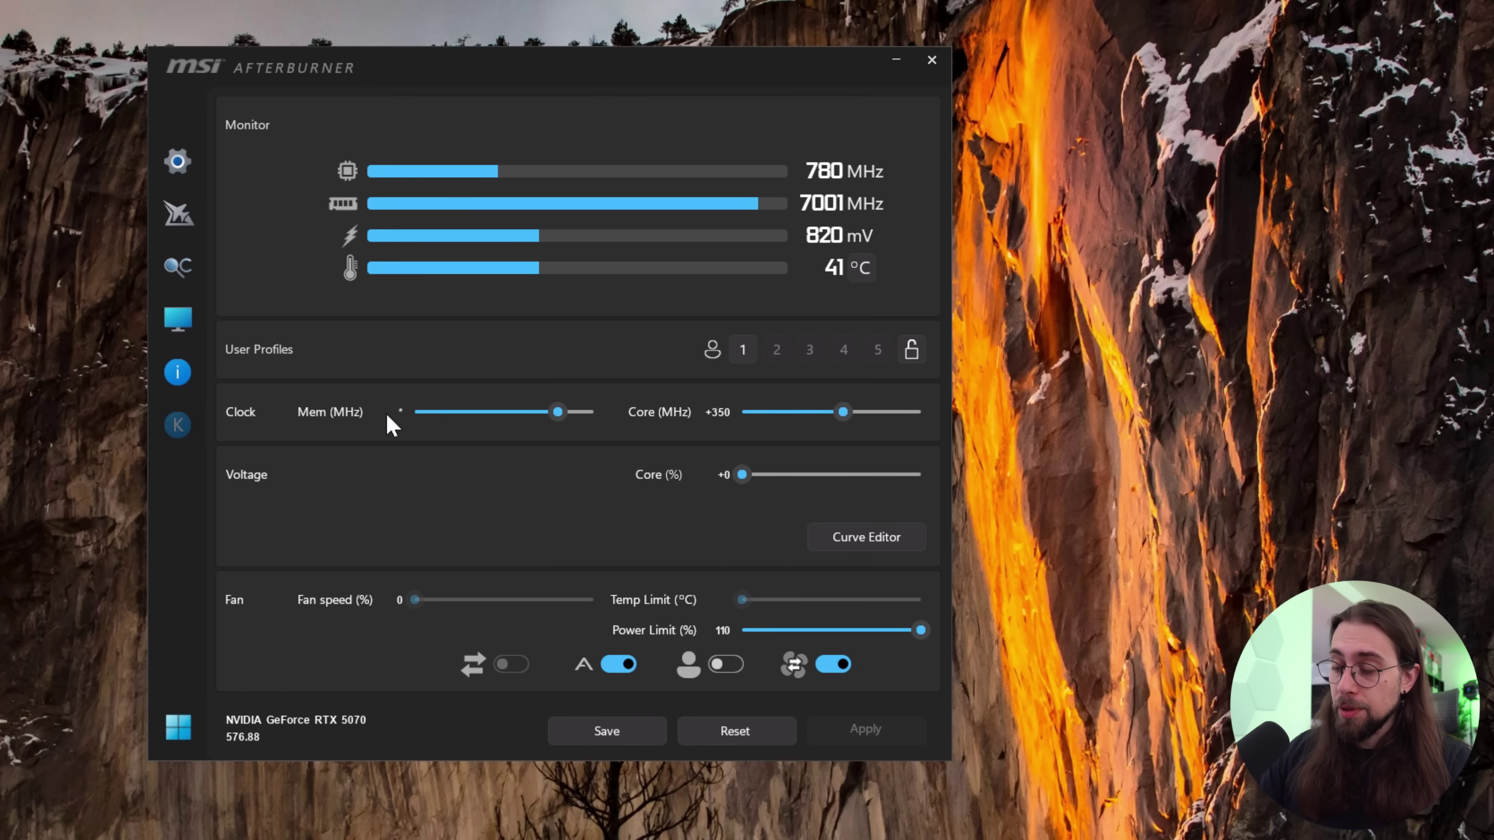
pyautogui.write('1600')
pyautogui.press('Return')
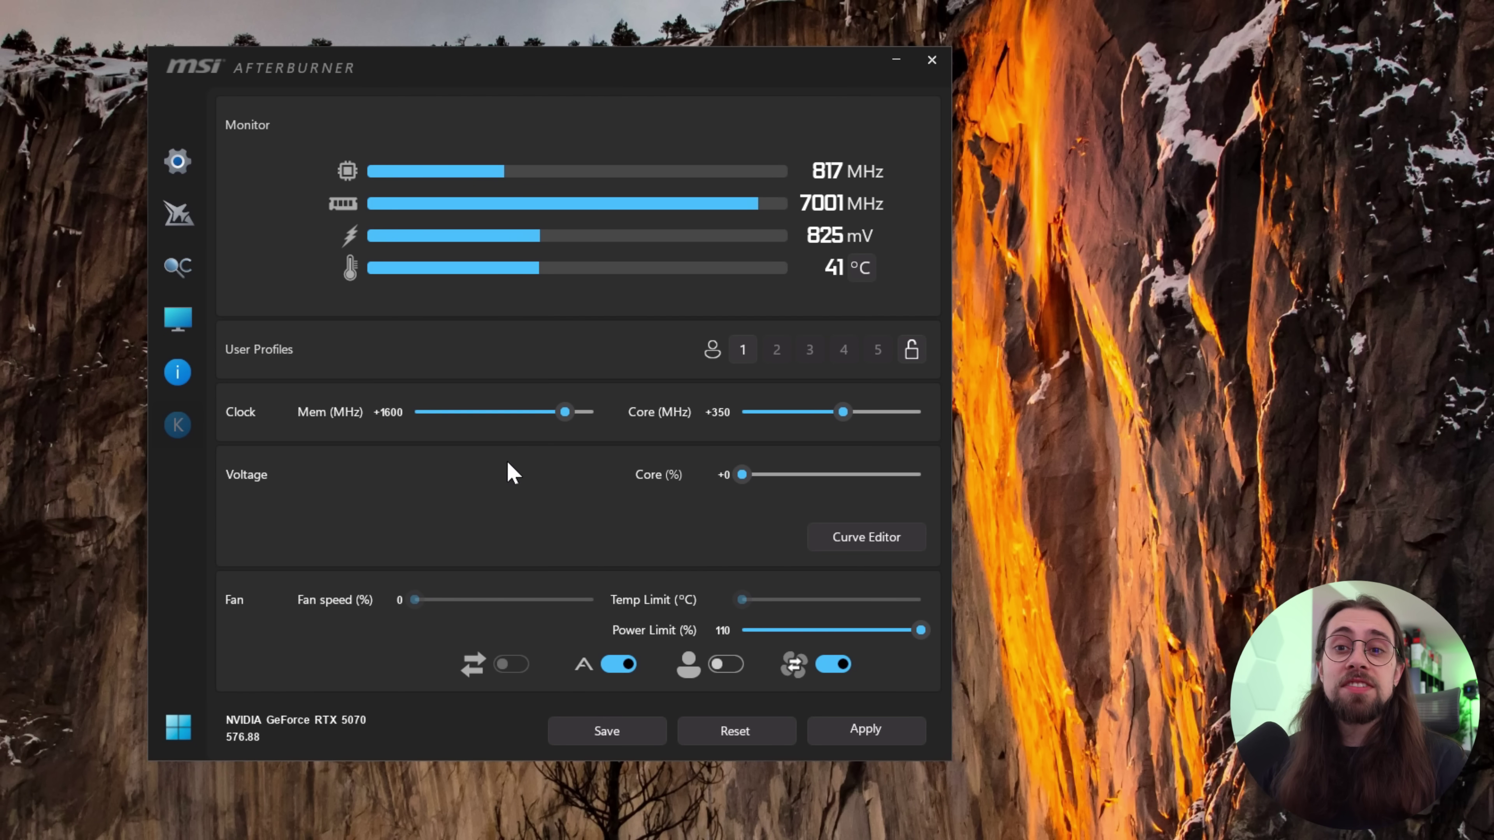
# Step: Increase the memory clock offset to +1700 MHz
pyautogui.moveTo(402, 417)
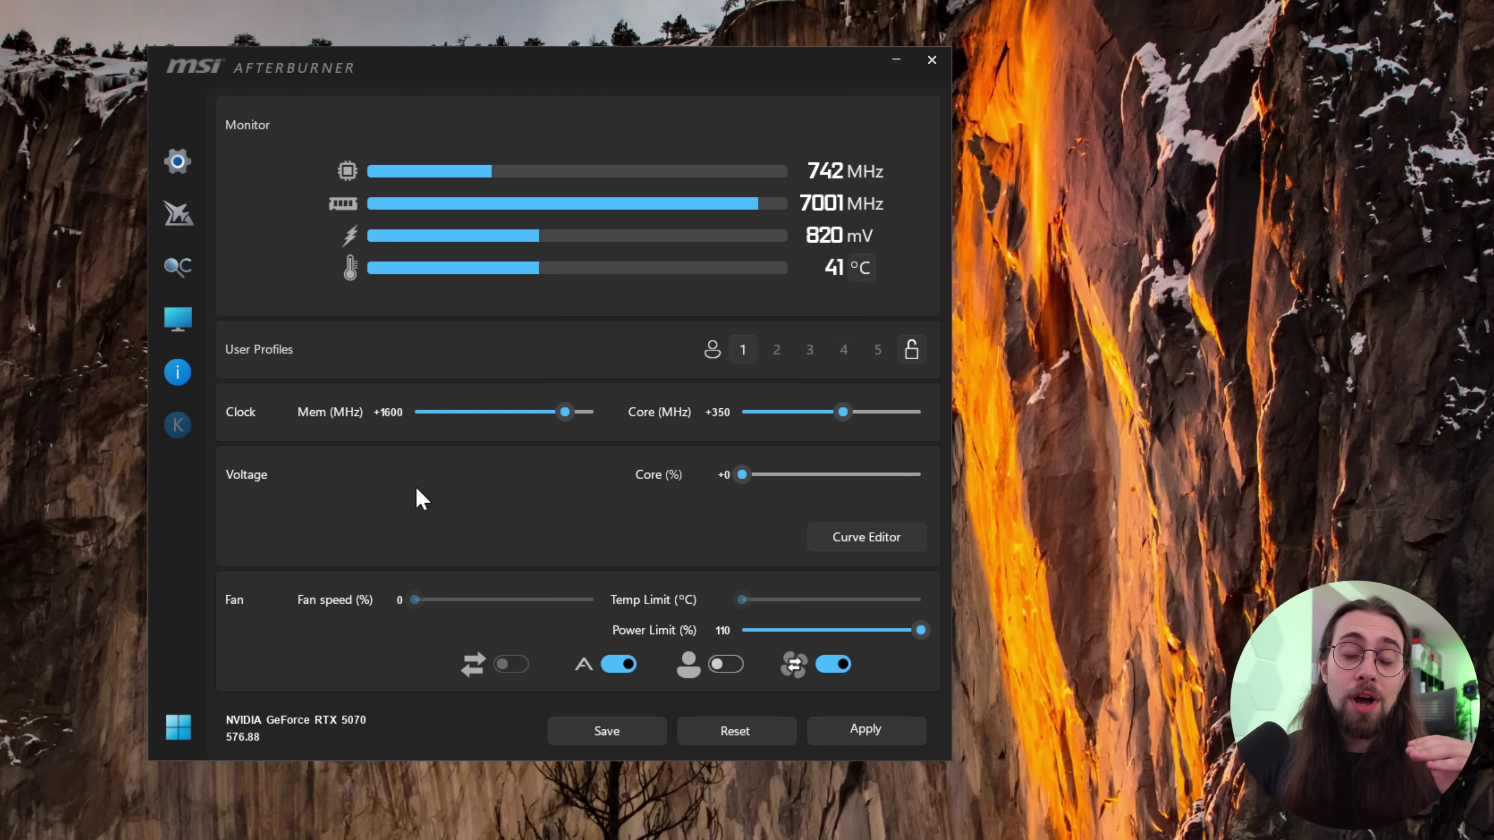
pyautogui.click(388, 415)
pyautogui.write('1700')
pyautogui.press('Return')
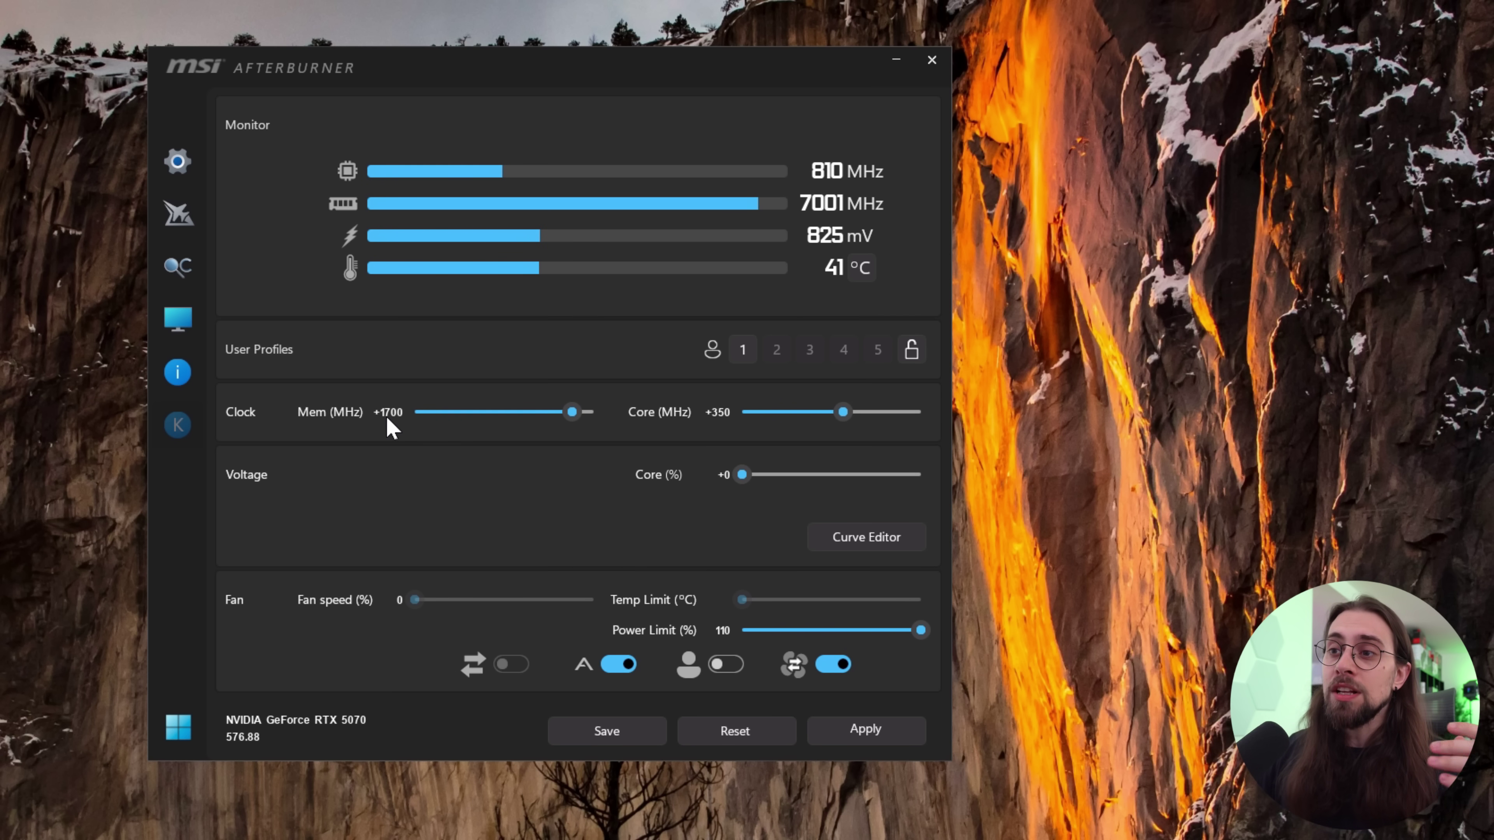
# Step: Raise the memory clock offset to +2000 MHz and apply it
pyautogui.write('2000*')
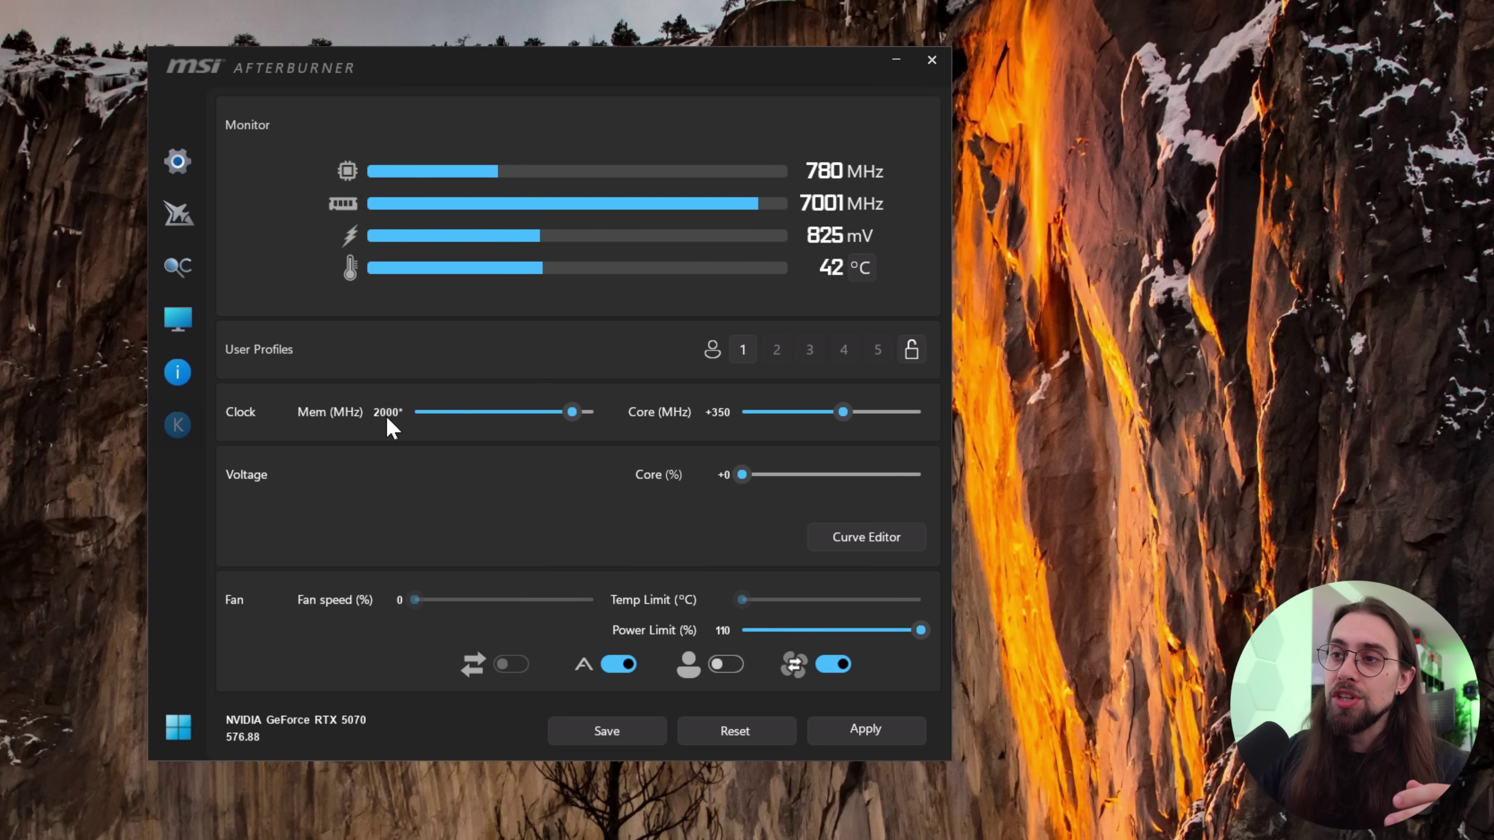
pyautogui.press('Return')
pyautogui.click(879, 732)
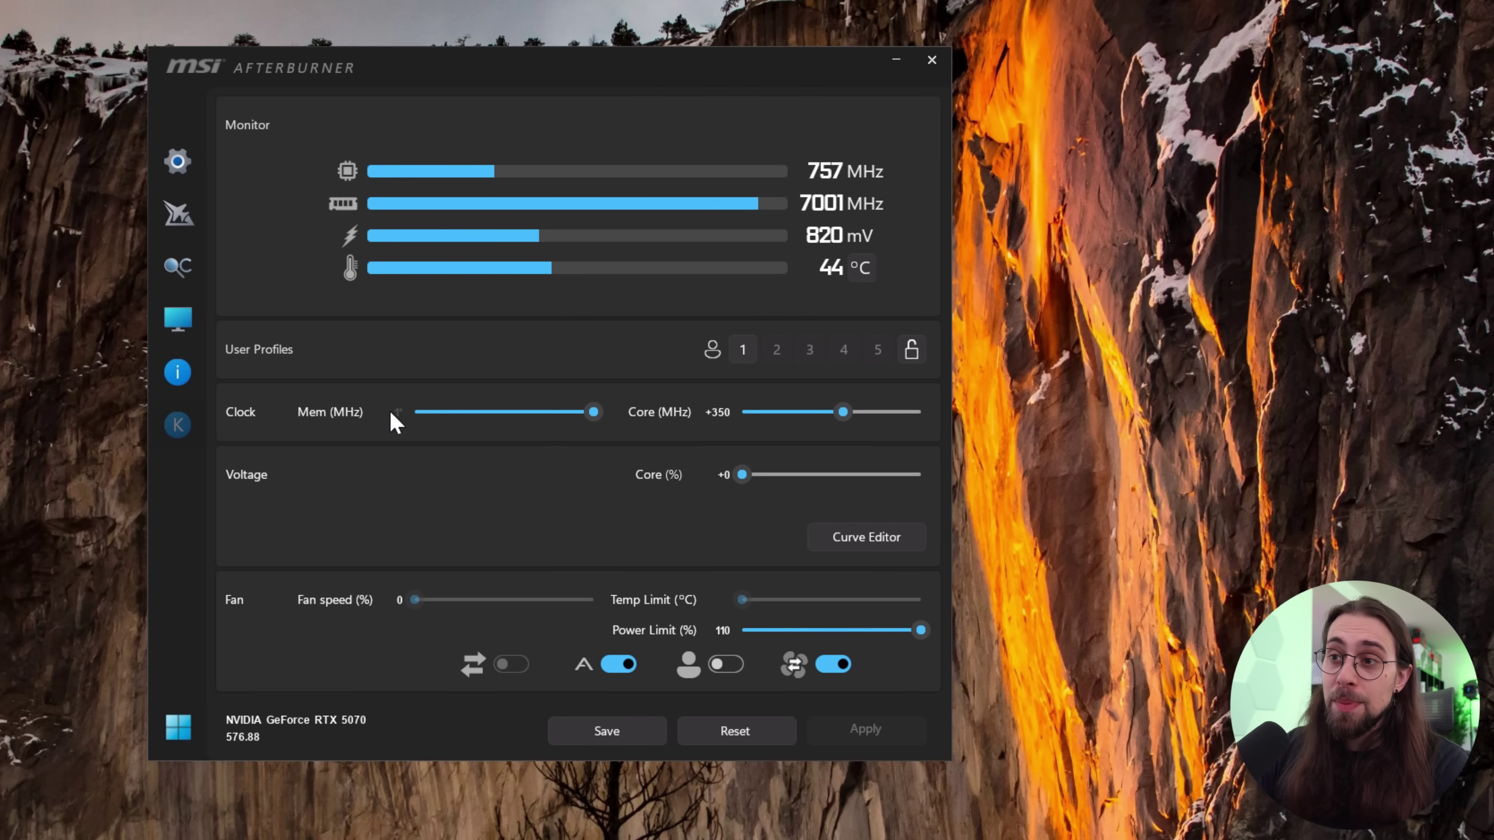
# Step: Lower the memory clock offset to +1500 MHz
pyautogui.write('1500*')
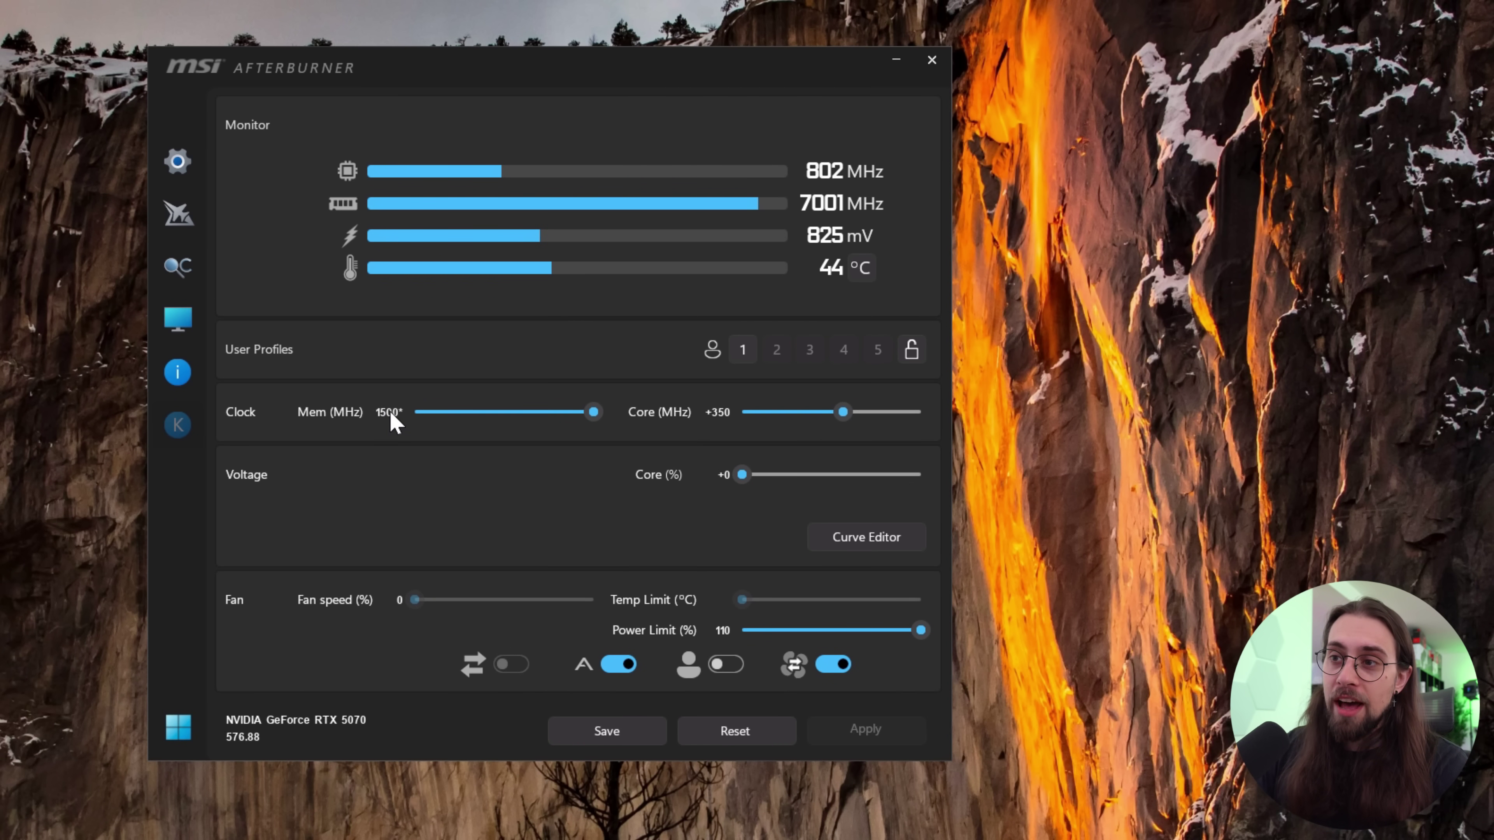
pyautogui.press('Return')
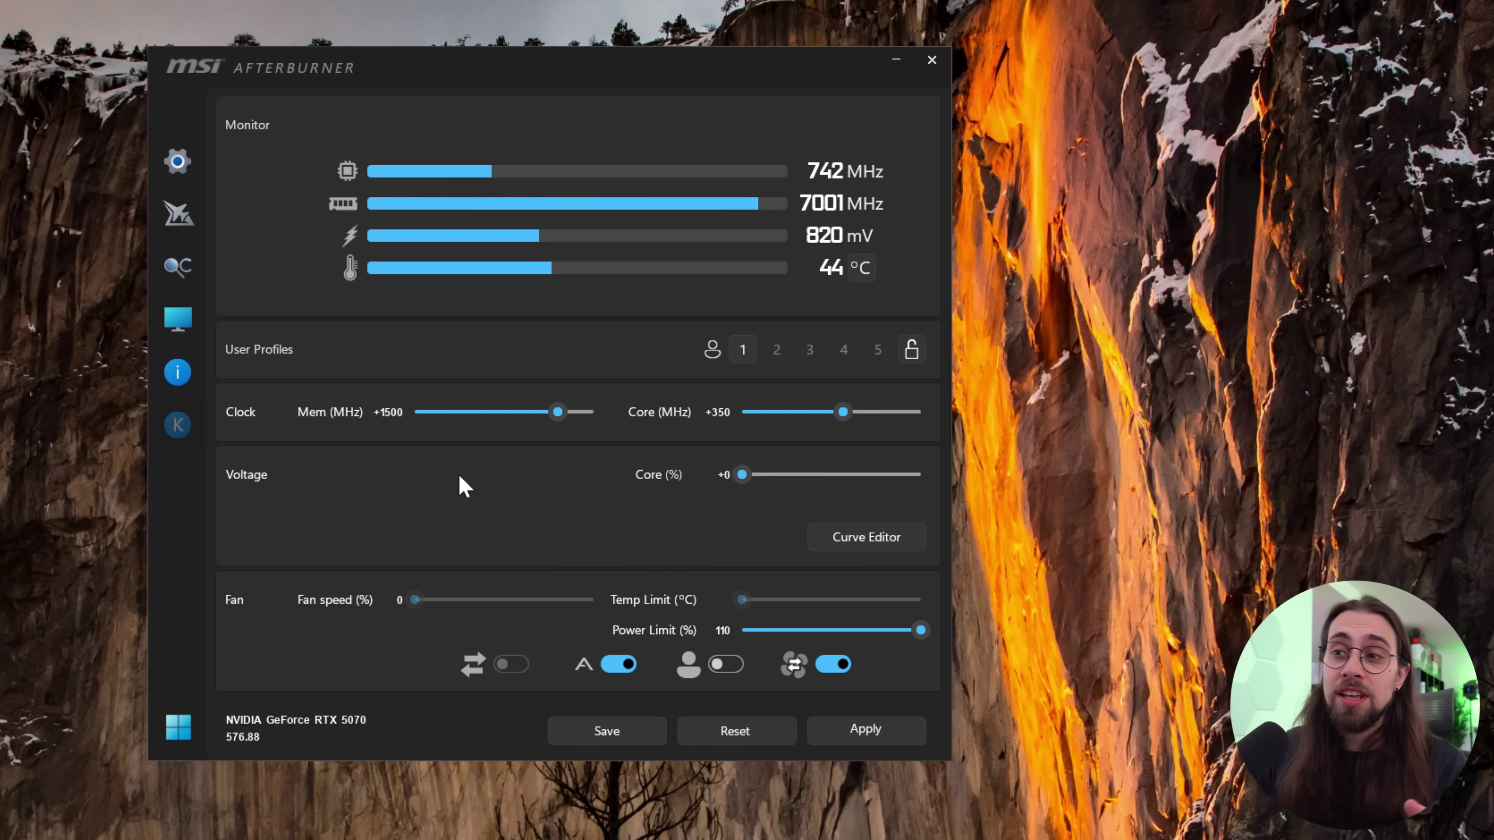
# Step: Restore the memory clock offset to +2000 MHz and apply it
pyautogui.click(386, 414)
pyautogui.write('2000')
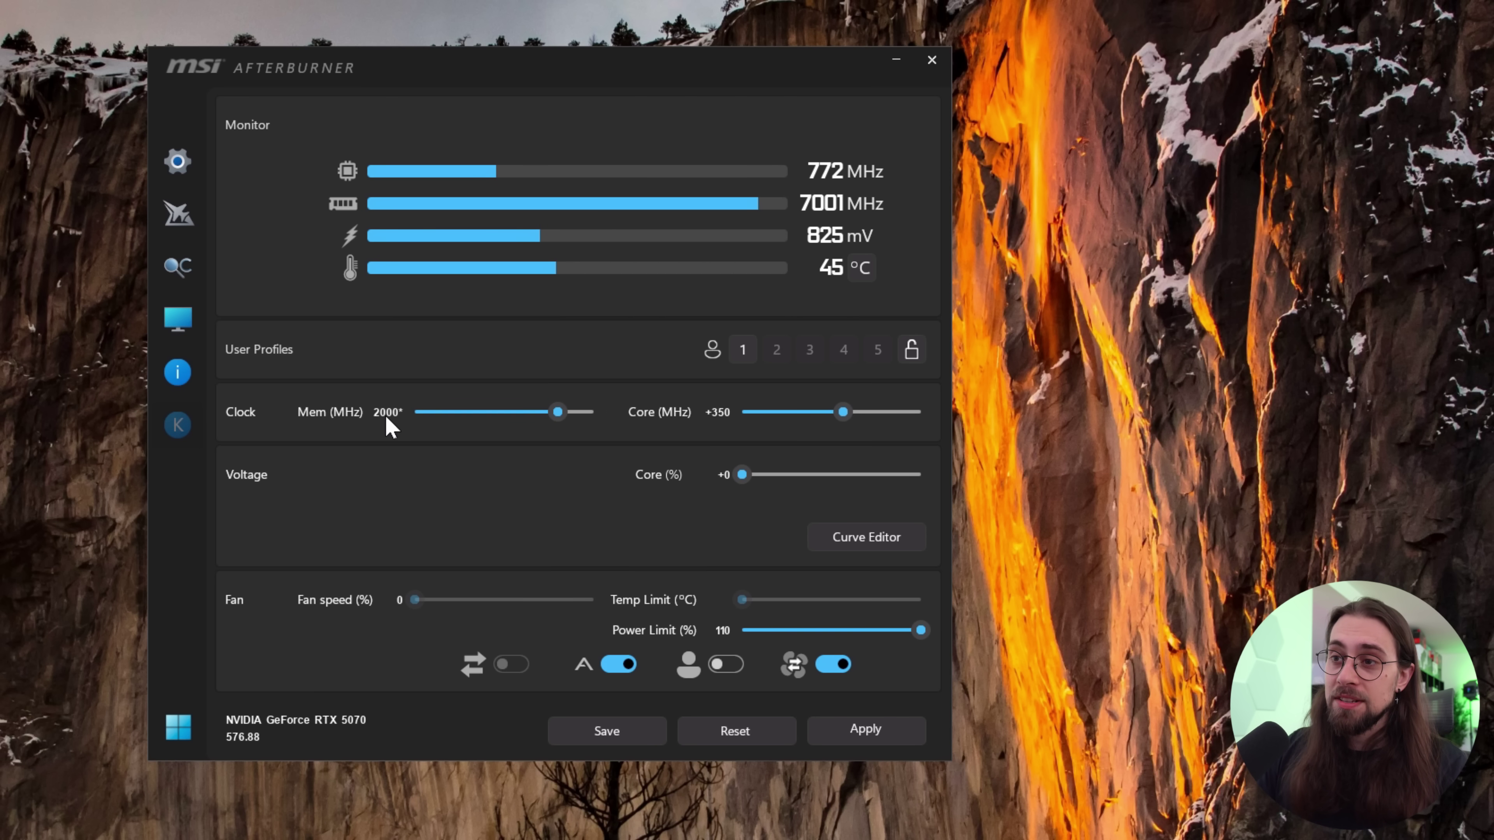
pyautogui.press('Return')
pyautogui.click(869, 732)
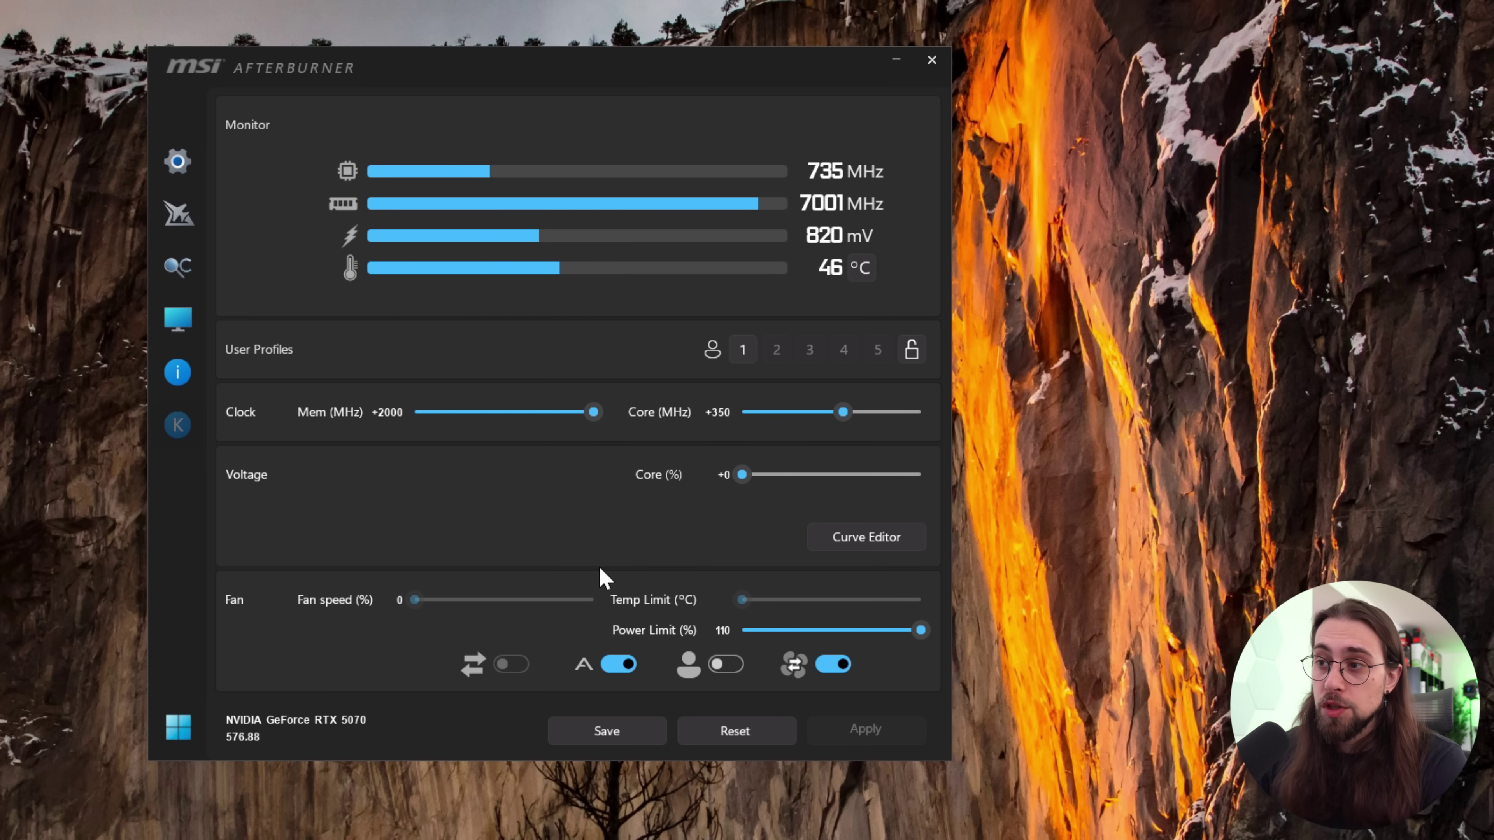
# Step: Open the voltage/frequency curve editor to examine the overclocked curve, and close it again
pyautogui.click(868, 548)
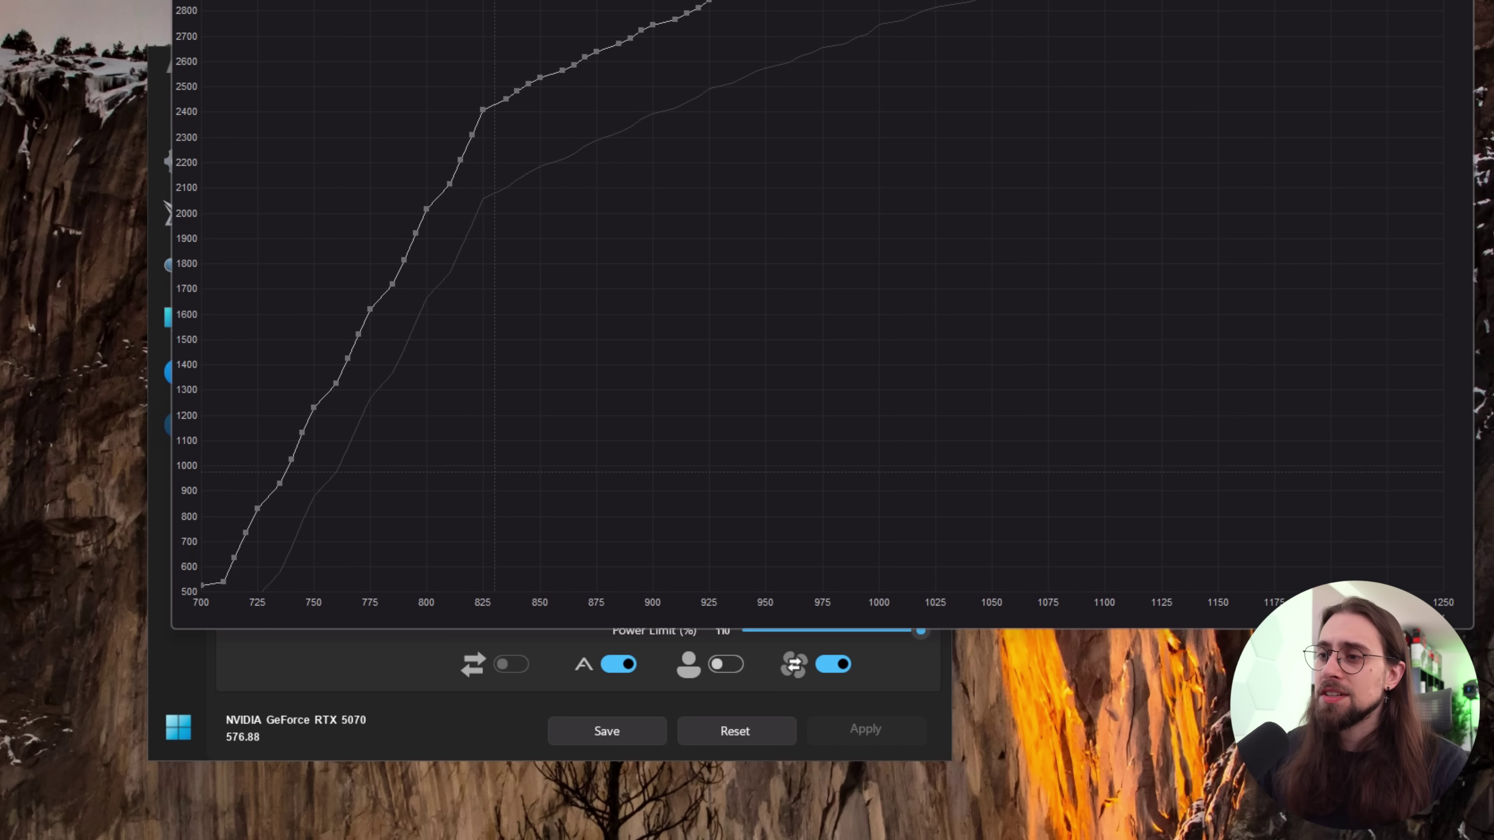
pyautogui.press('Escape')
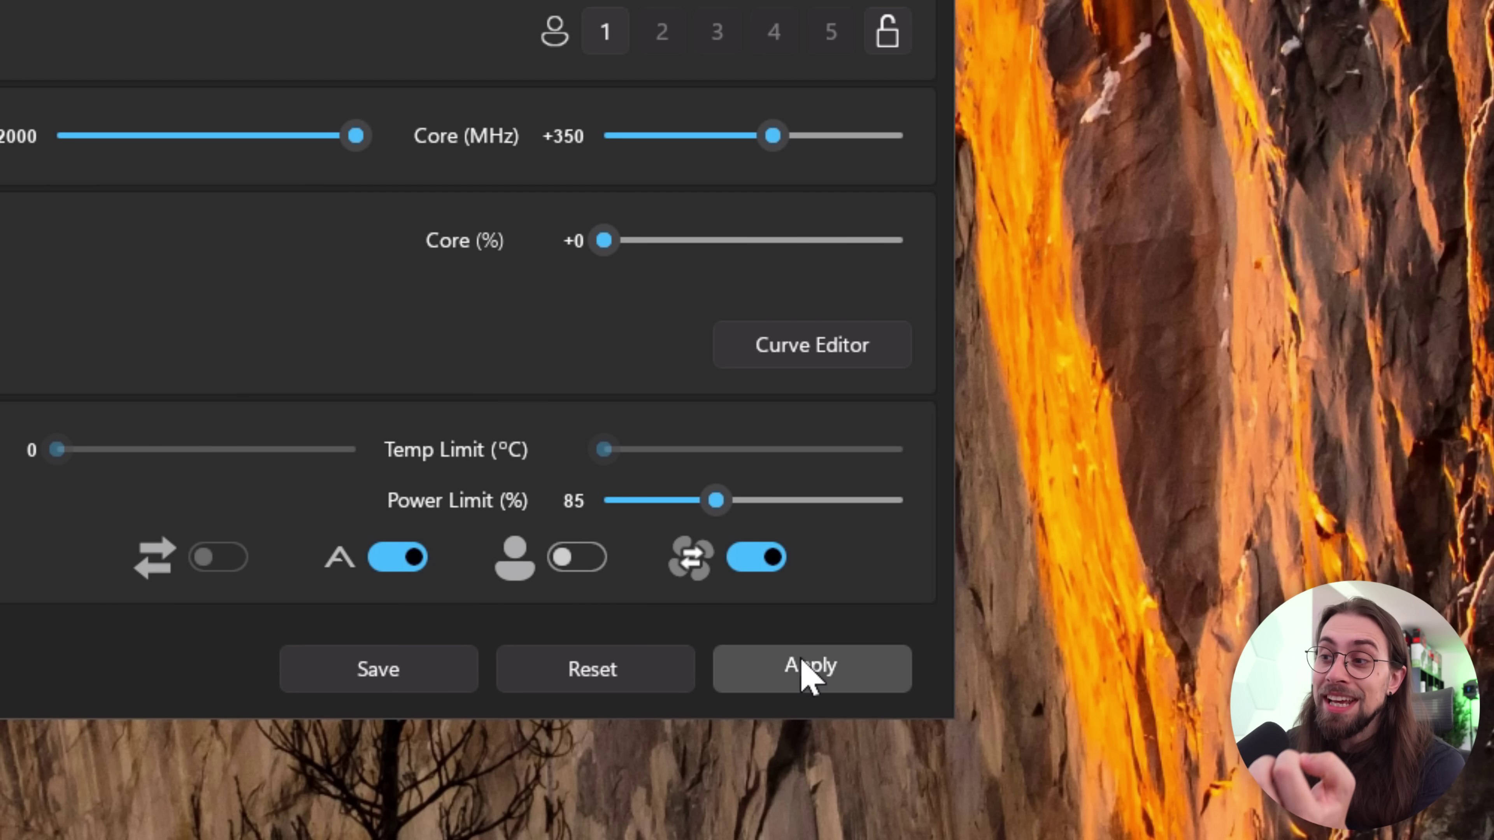
# Step: Lower the power limit to 85% and apply the change
pyautogui.click(802, 675)
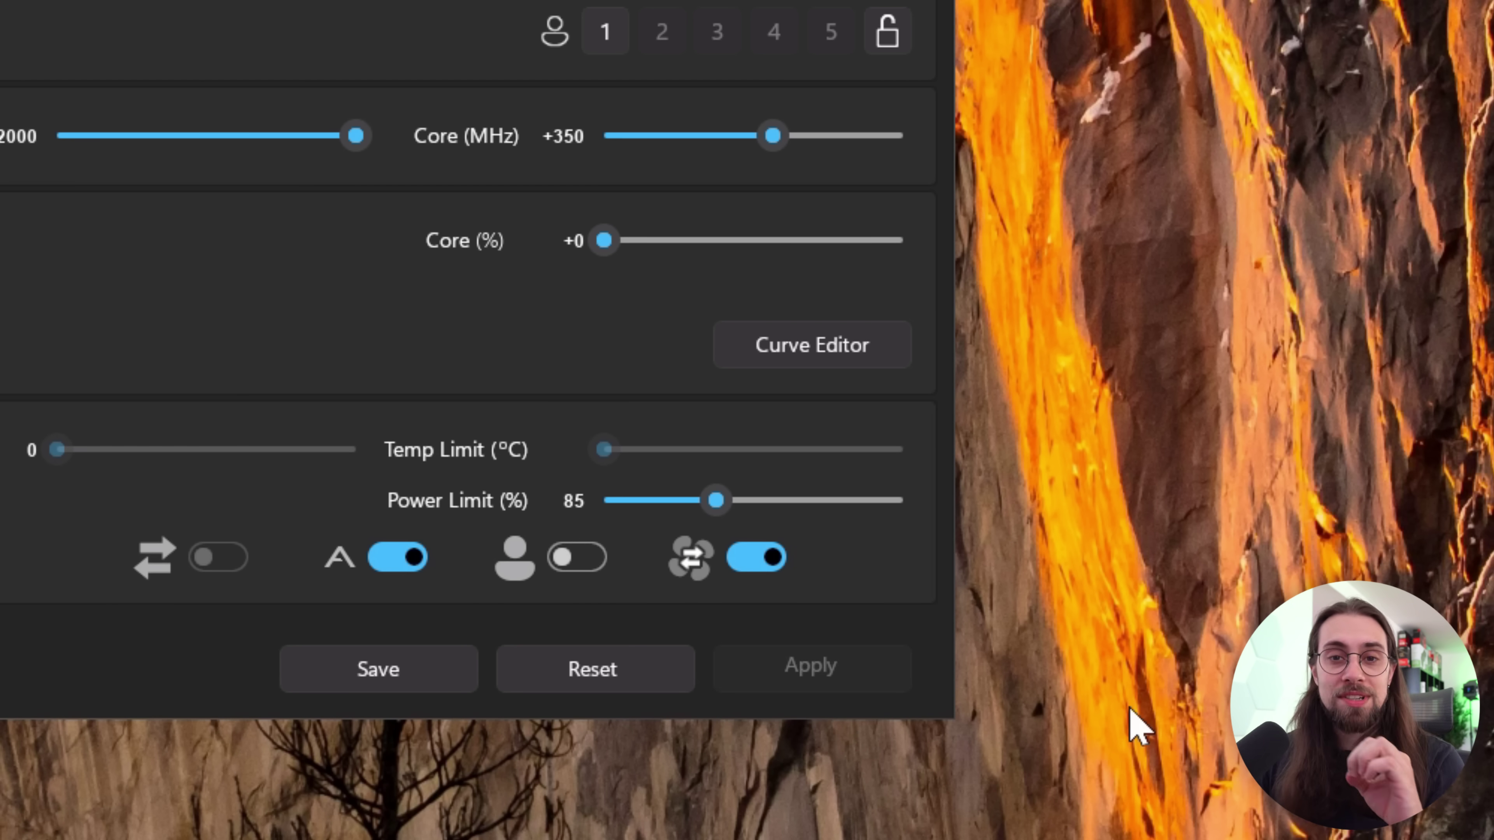